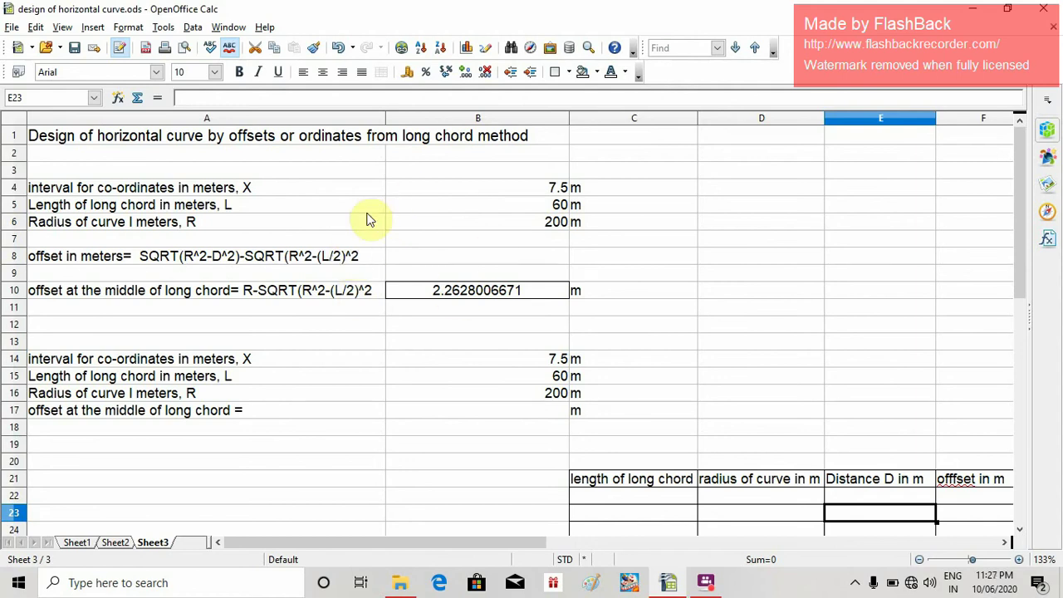
Step: Review the interval, long chord length and curve radius inputs together with the two offset formulas written below them
click(524, 206)
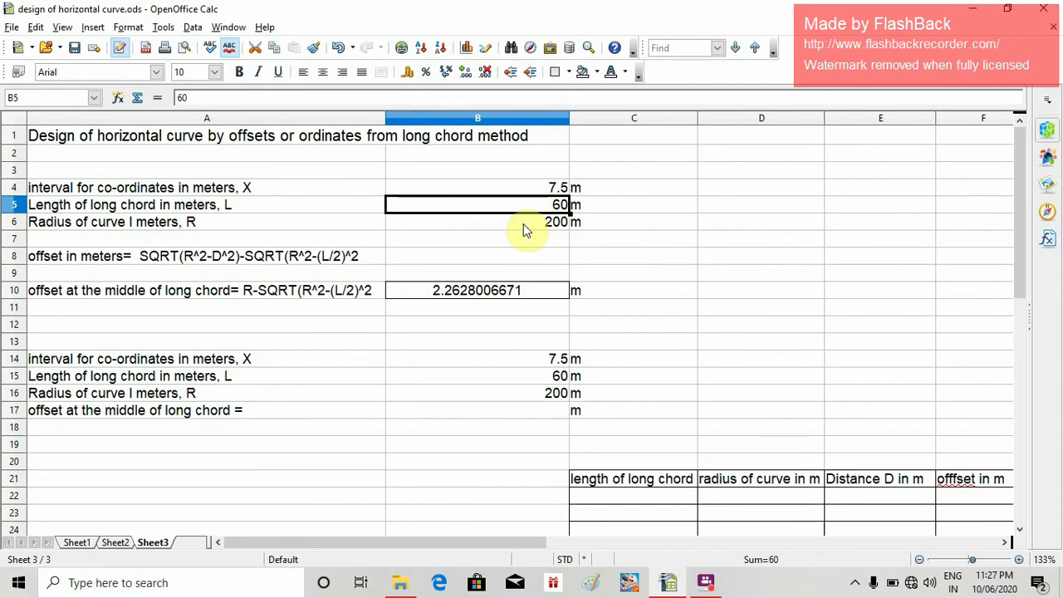
click(524, 222)
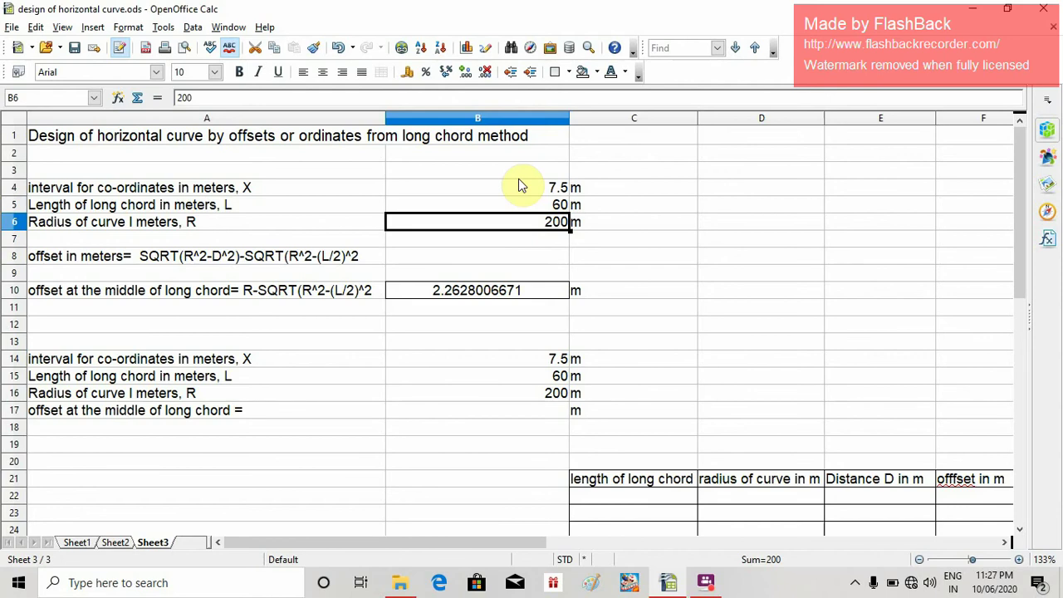
click(520, 188)
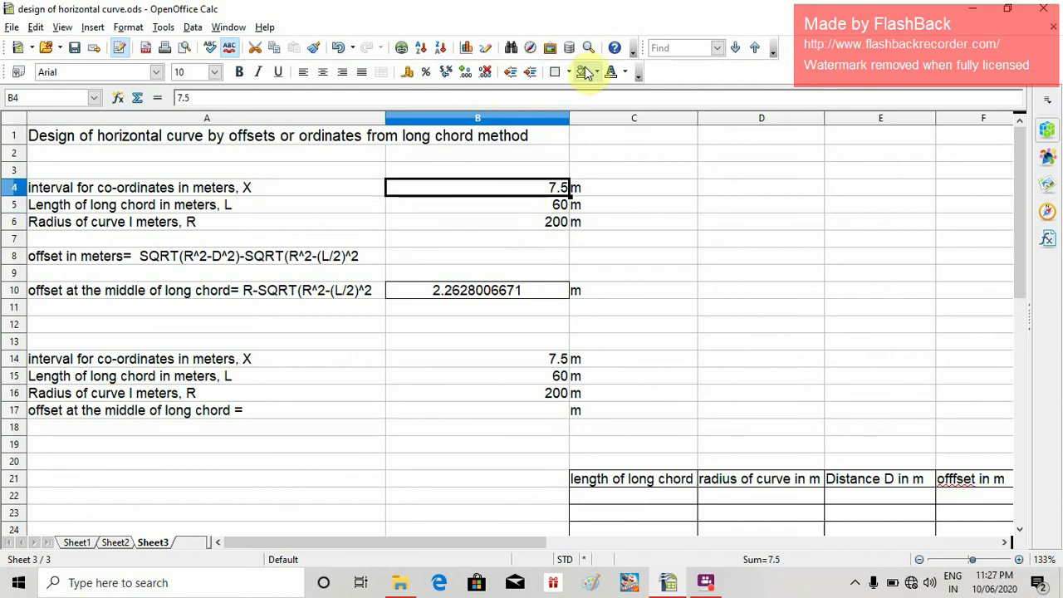
click(110, 262)
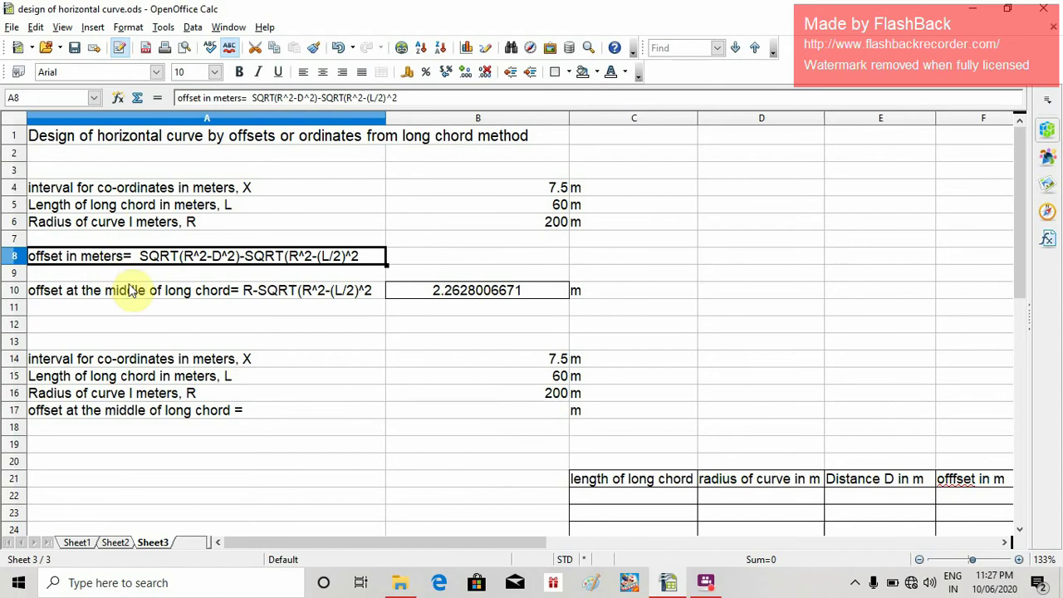
click(405, 220)
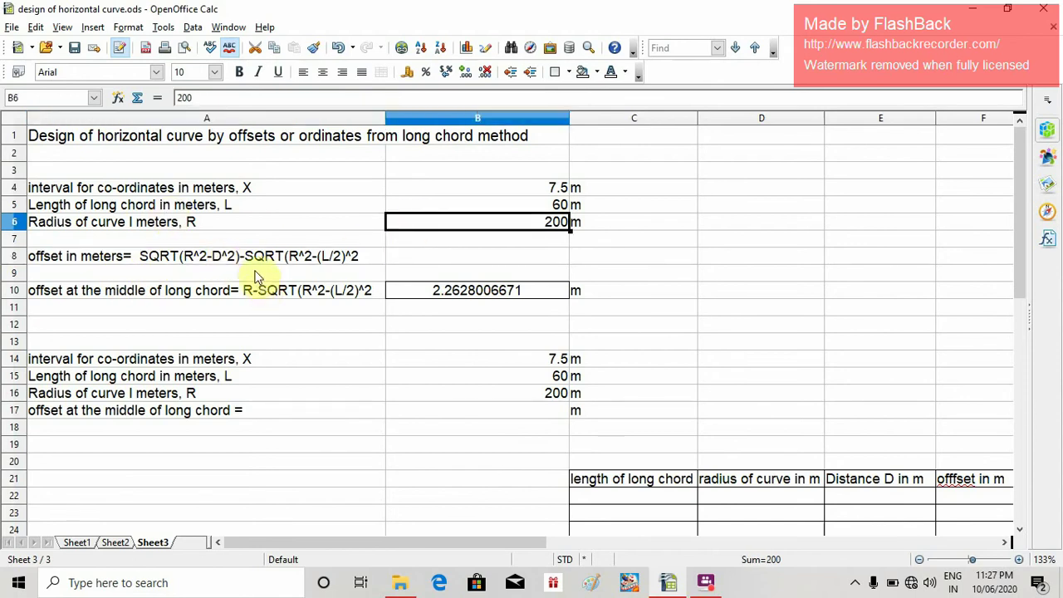
click(102, 258)
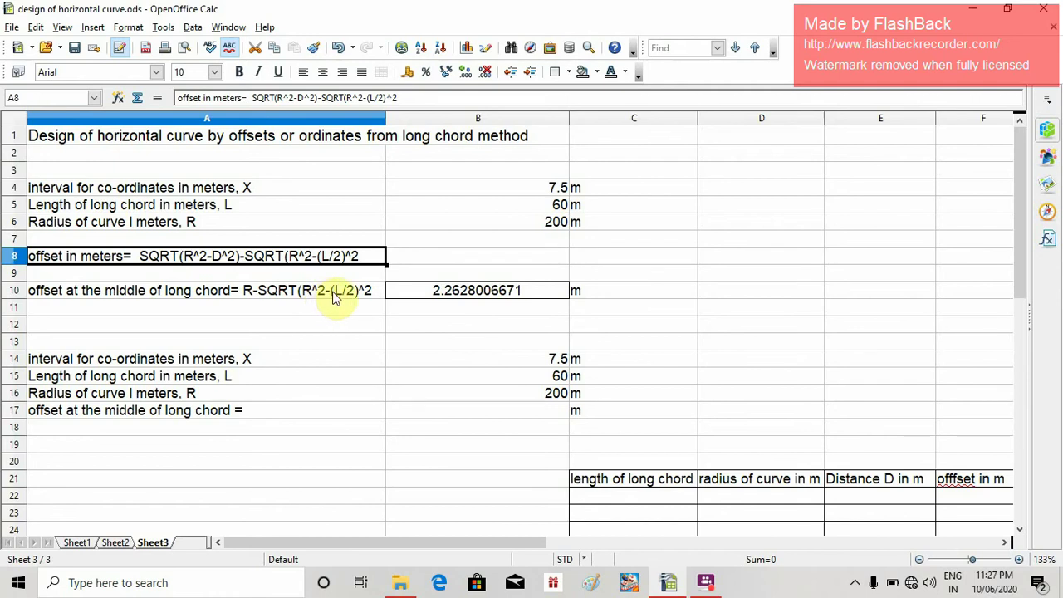
click(208, 299)
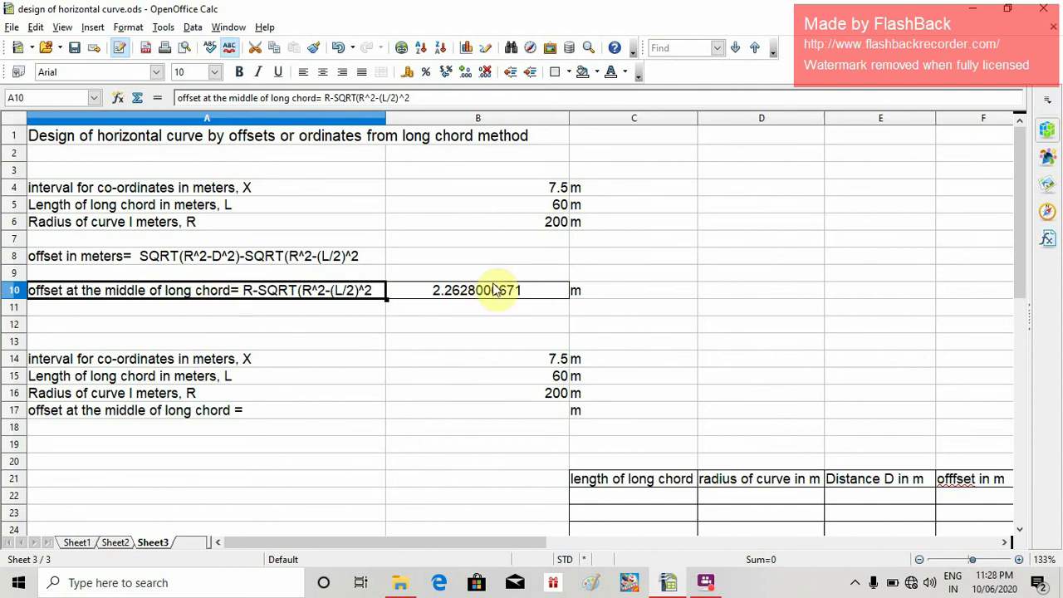
Step: Clear the existing formula from cell B10, the offset at the middle of the long chord
click(546, 301)
double_click(544, 295)
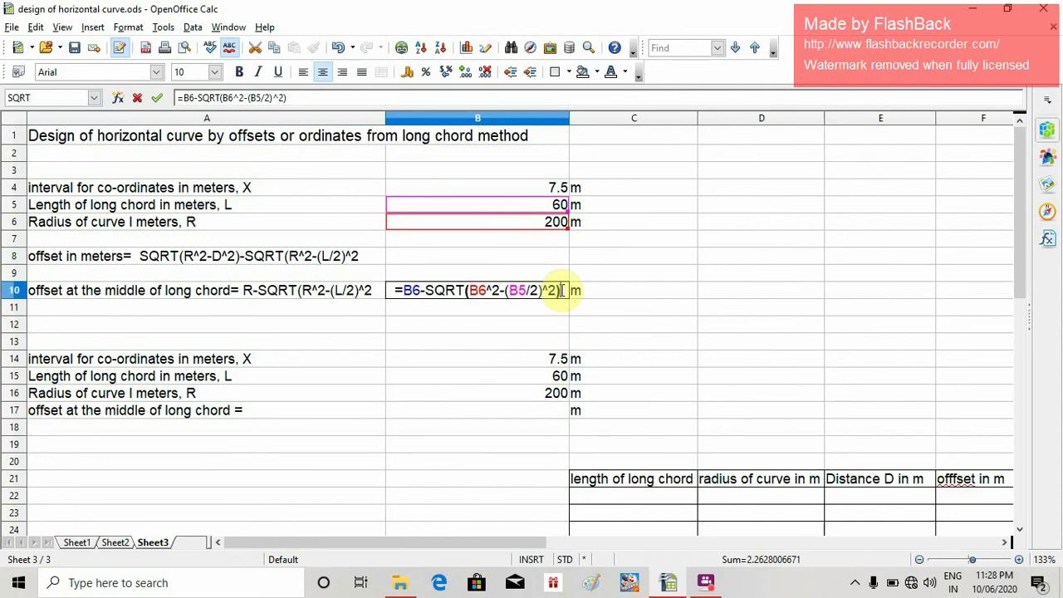
key(BackSpace)
key(BackSpace)
key(BackSpace)
key(BackSpace)
key(BackSpace)
key(BackSpace)
key(BackSpace)
key(BackSpace)
key(BackSpace)
key(BackSpace)
key(BackSpace)
key(BackSpace)
key(BackSpace)
key(BackSpace)
key(BackSpace)
key(BackSpace)
key(BackSpace)
key(BackSpace)
key(BackSpace)
key(BackSpace)
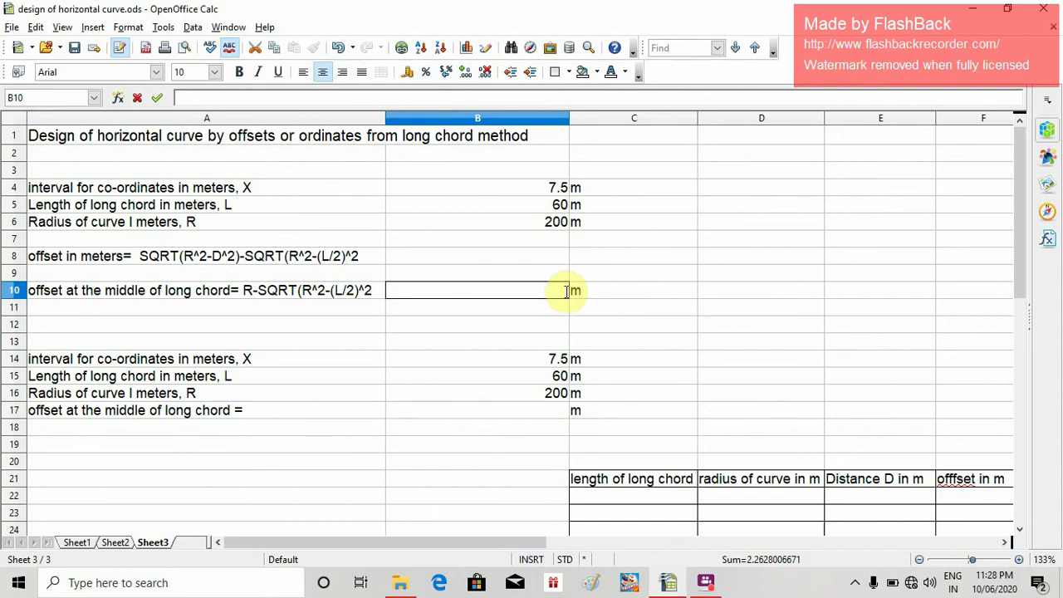
click(288, 300)
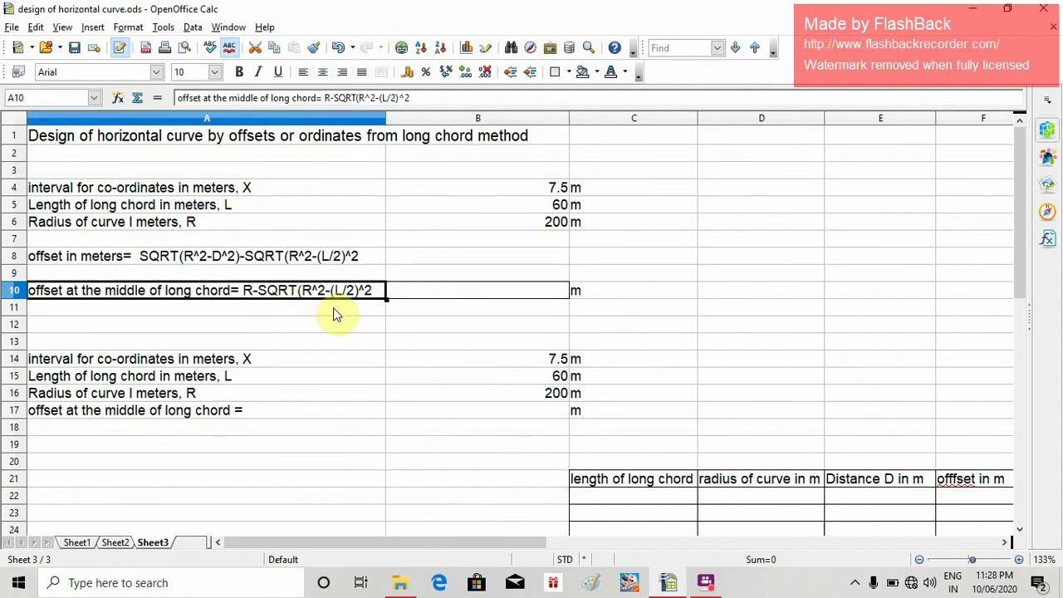
Step: Enter the mid-chord offset formula =B6-SQRT(B6^2-(B5/2)^2) in cell B10, referencing the radius and long chord length cells
click(432, 290)
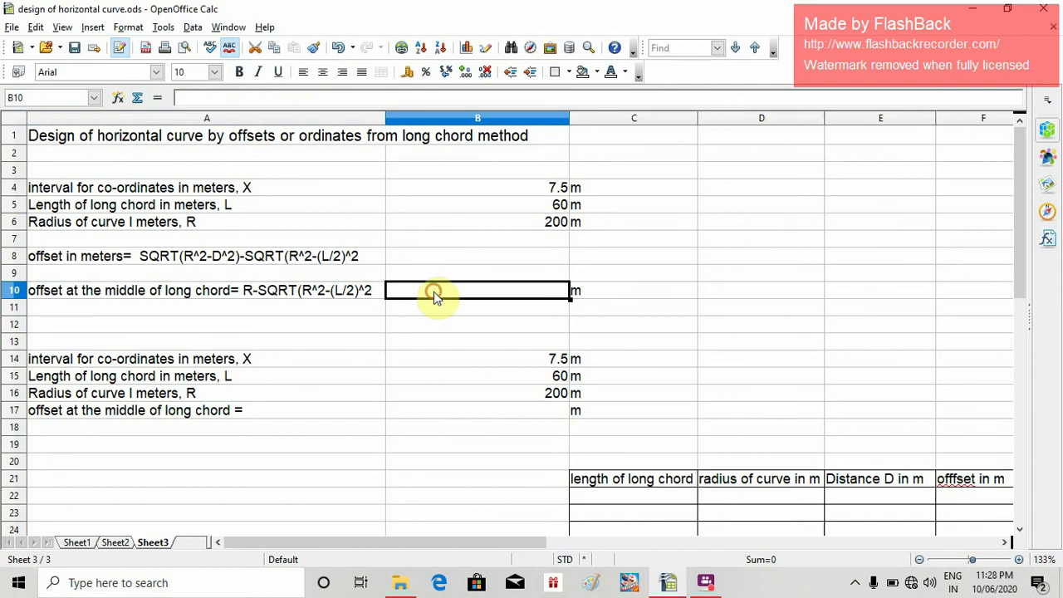
text(=)
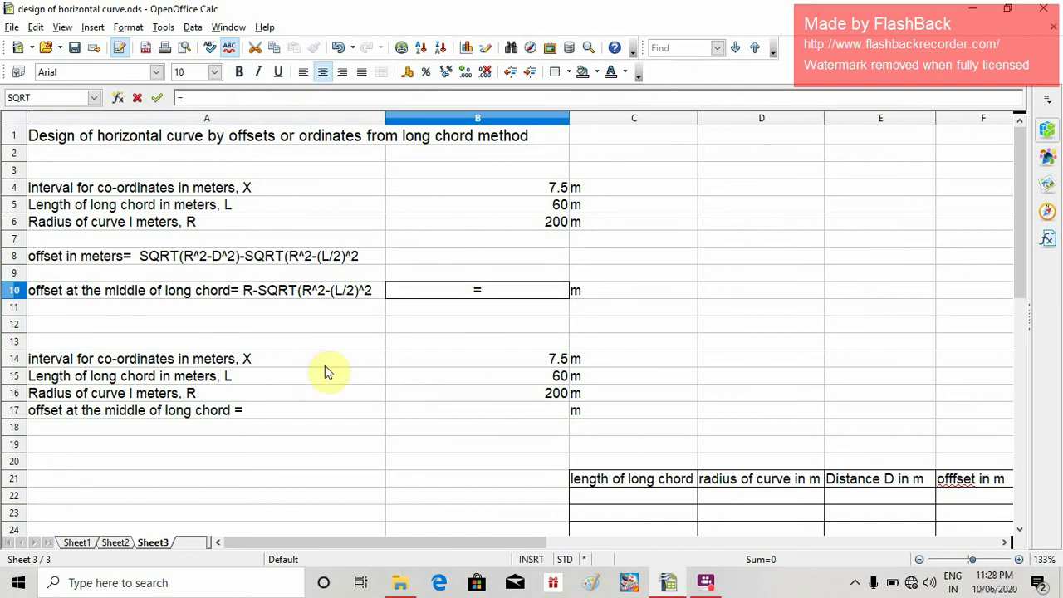
click(490, 222)
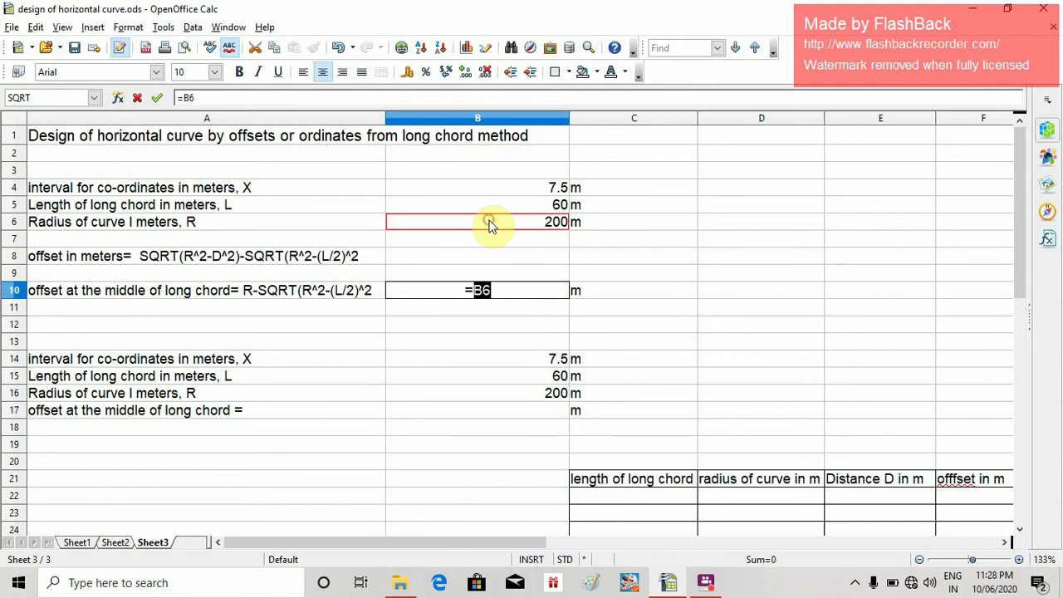
click(500, 290)
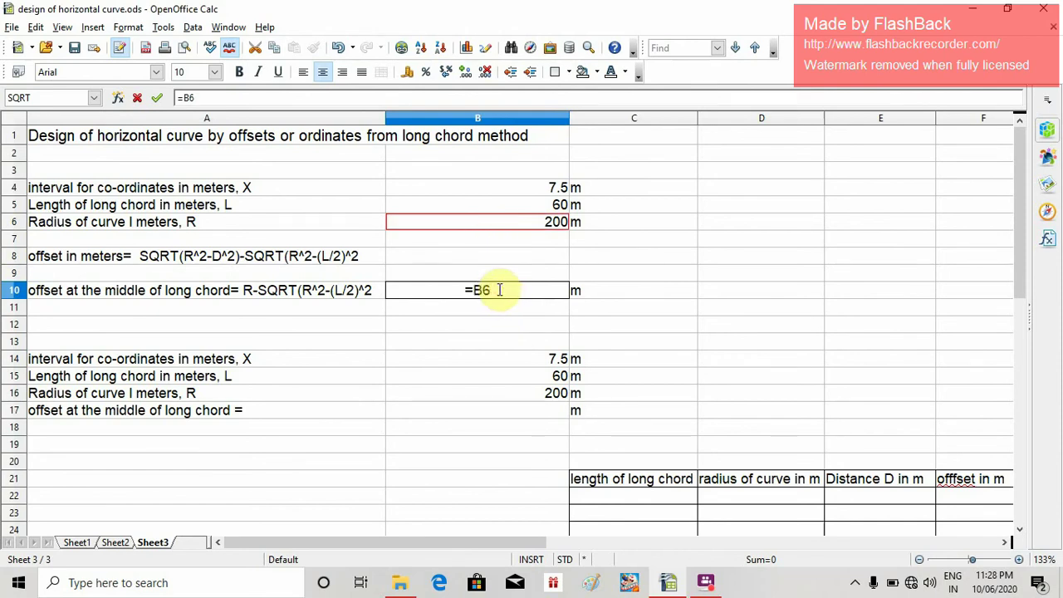
text(-S)
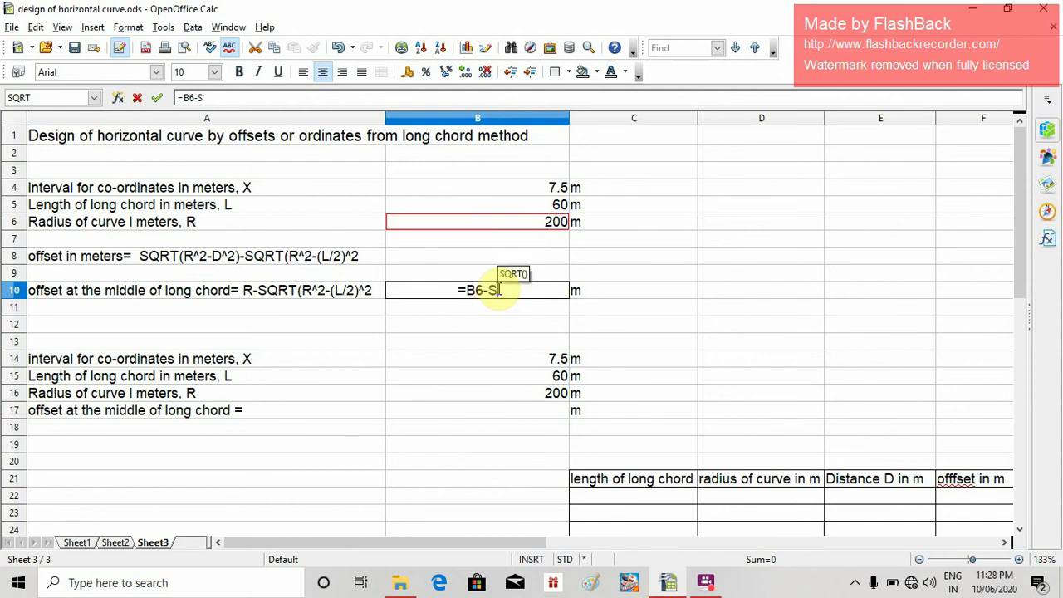
text(QRT)
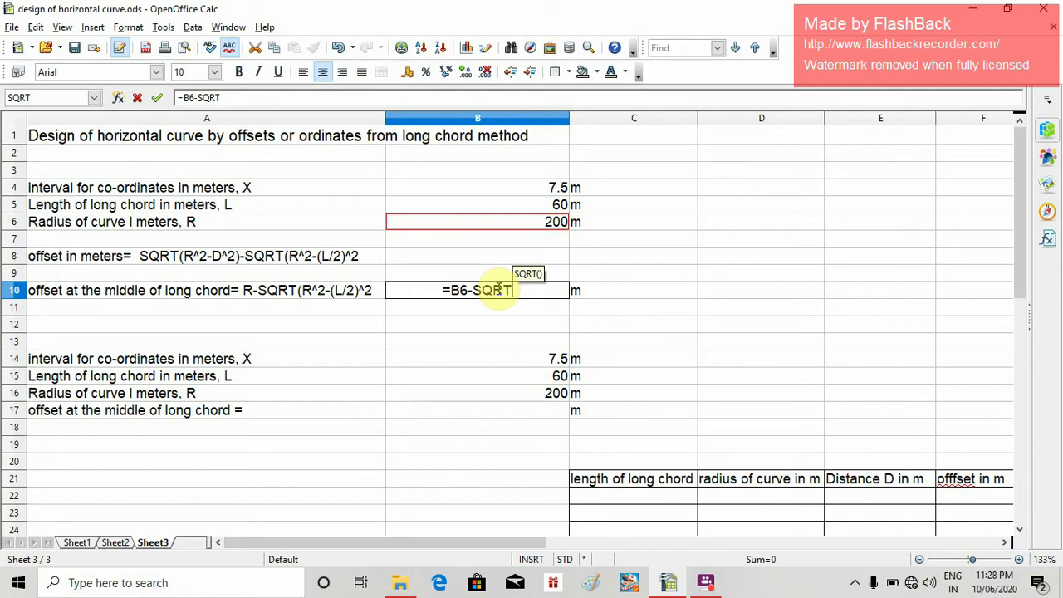
text(()
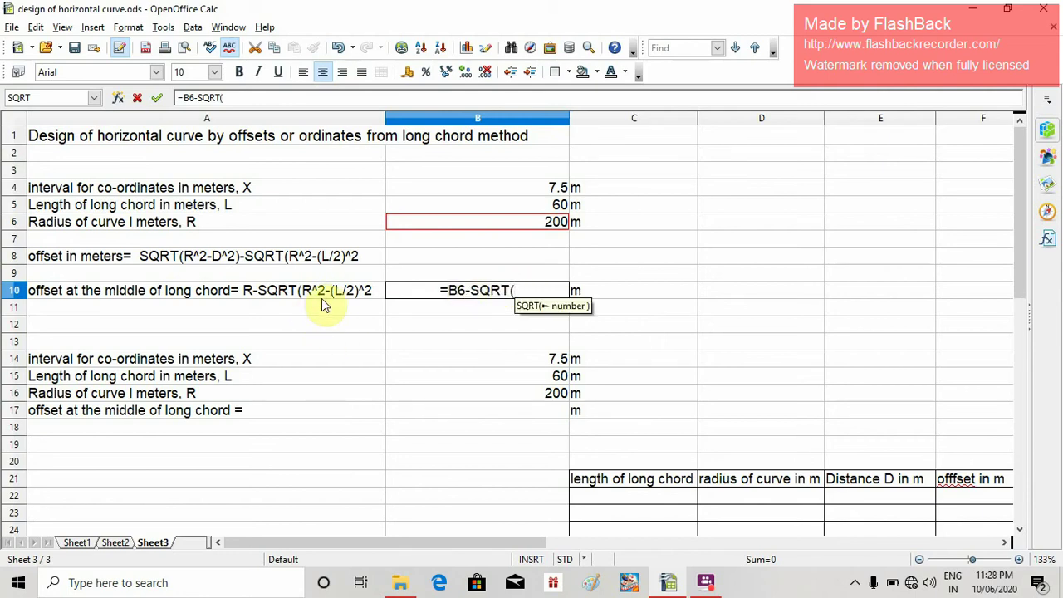
click(494, 220)
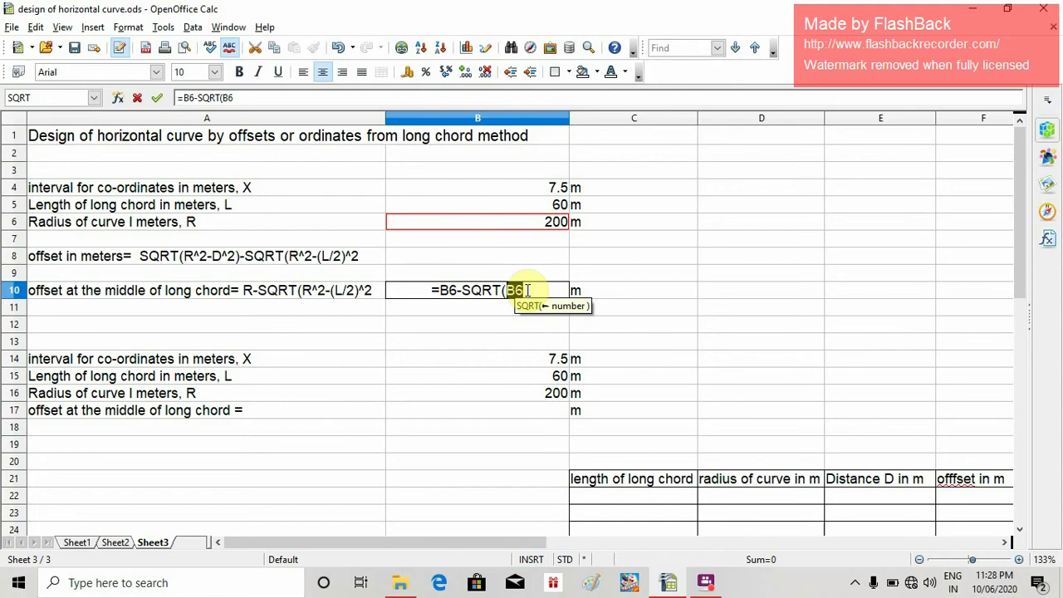
text(^2)
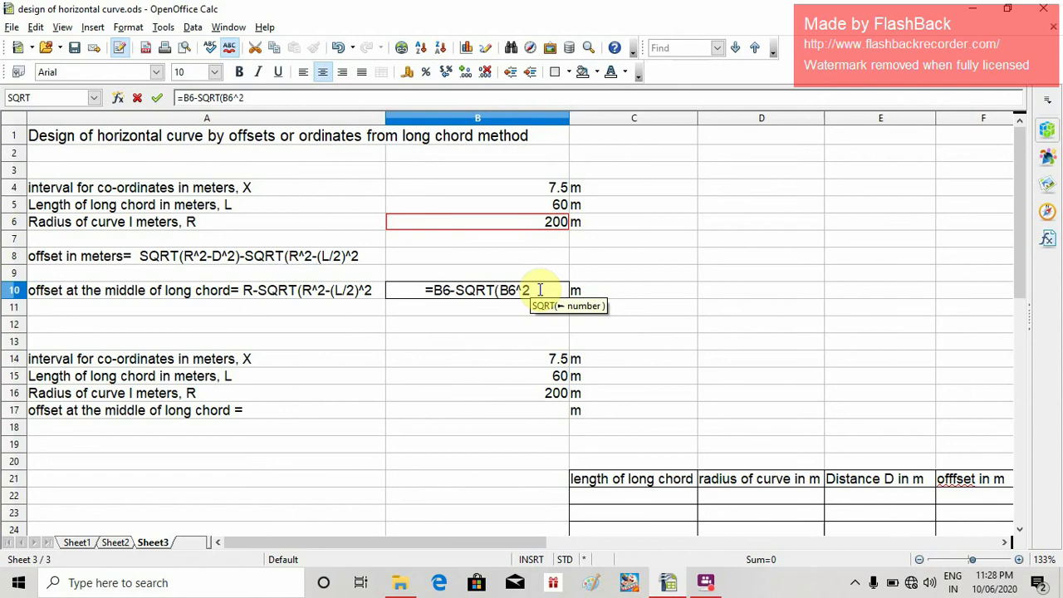
text(-)
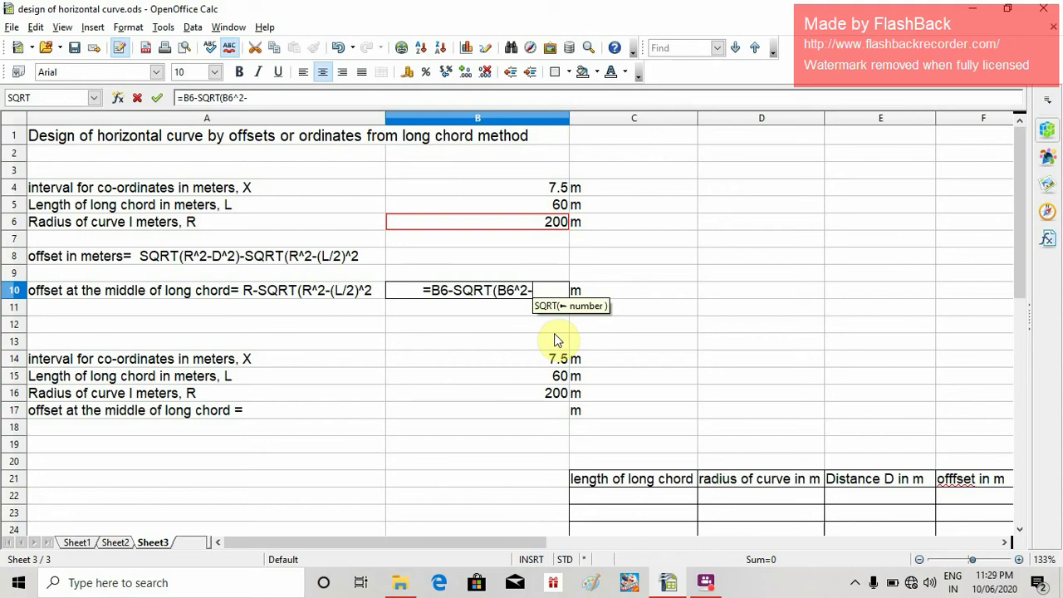
text(()
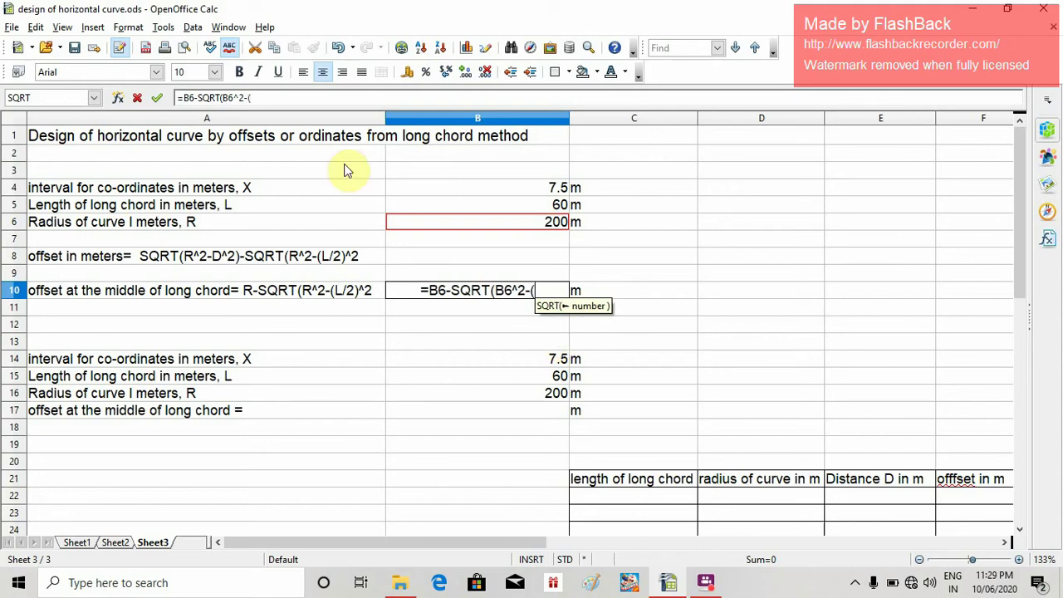
click(522, 204)
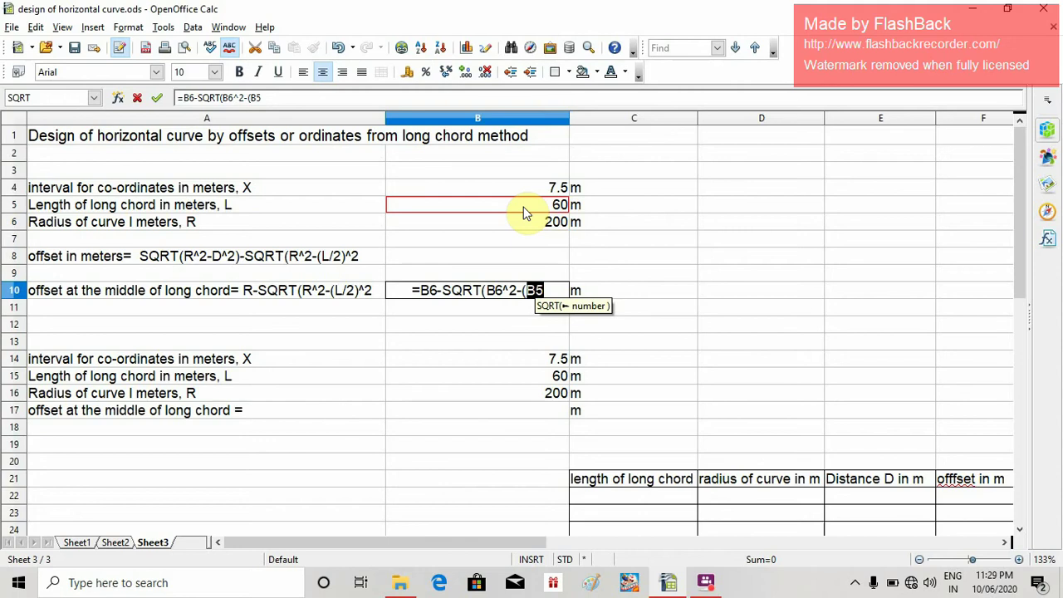
text(/2)
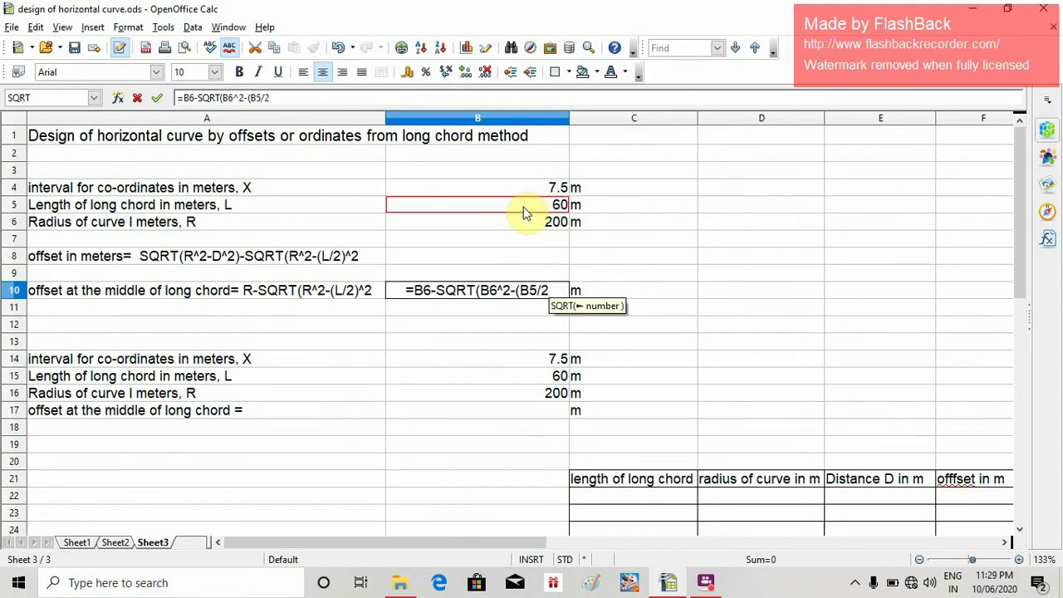
text())
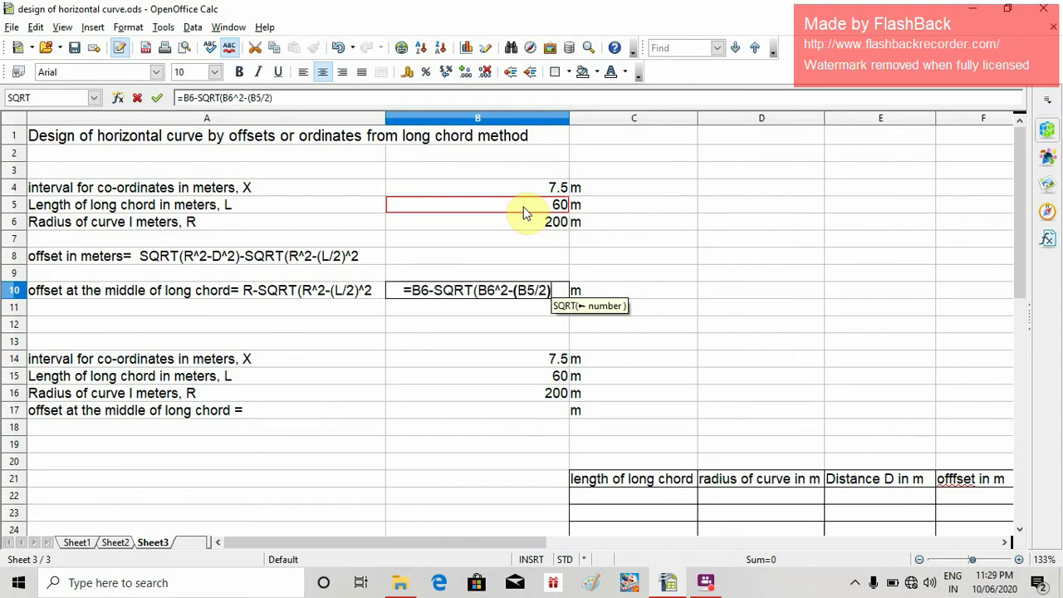
text(^)
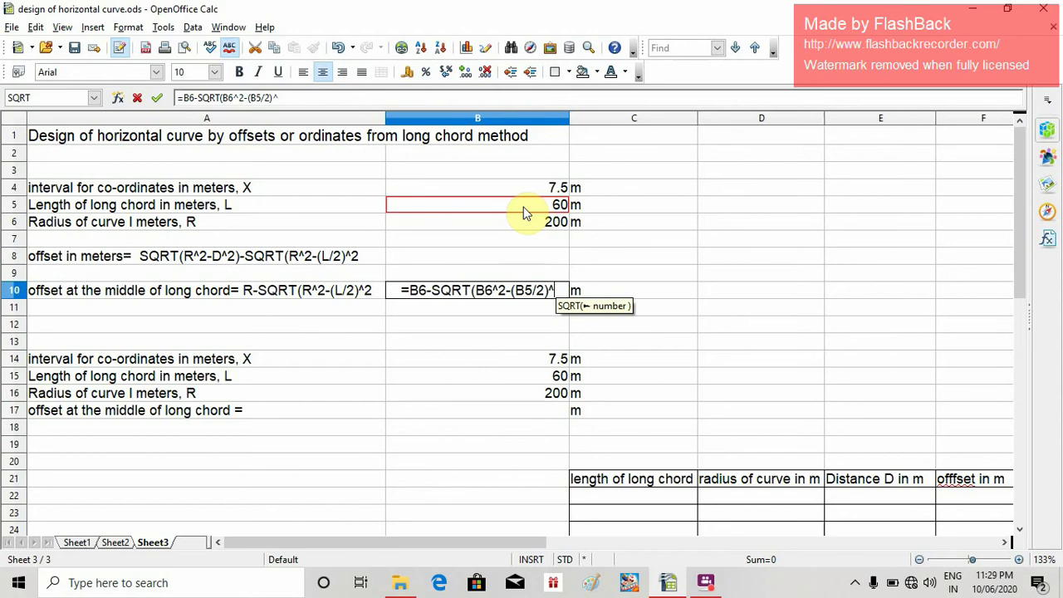
text(2)
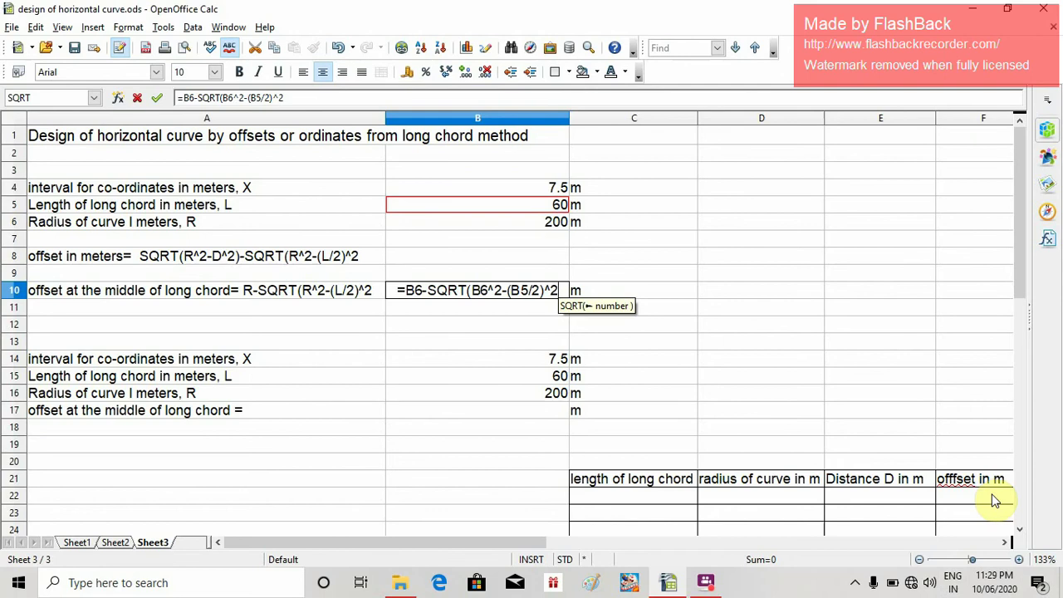
key(Return)
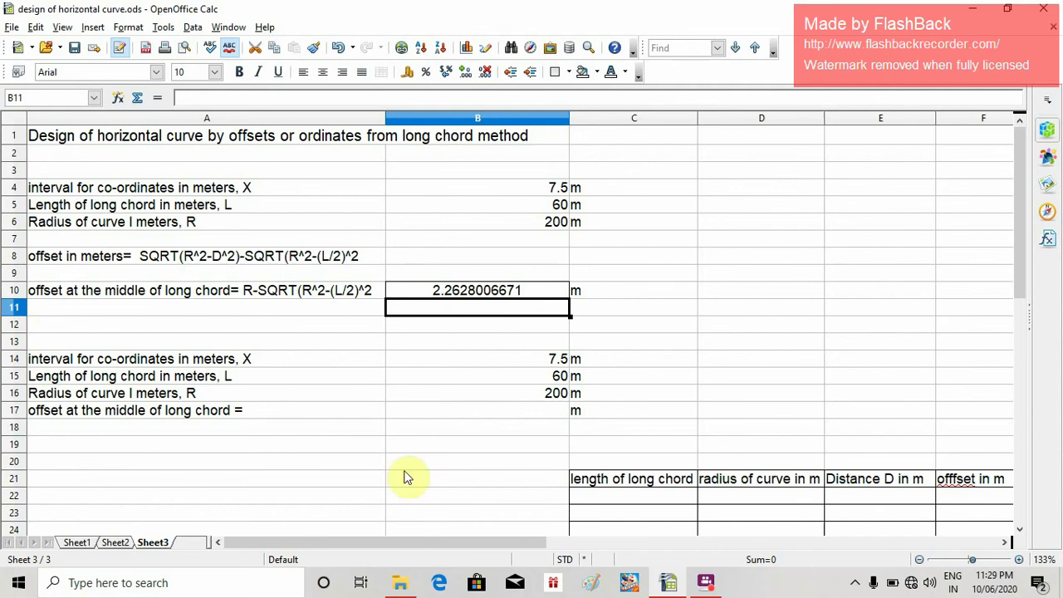
Step: Fill the first row of the offset table with a long chord length of 60 in C22 and a radius of 200 in D22
scroll(672, 420, down, 3)
click(654, 341)
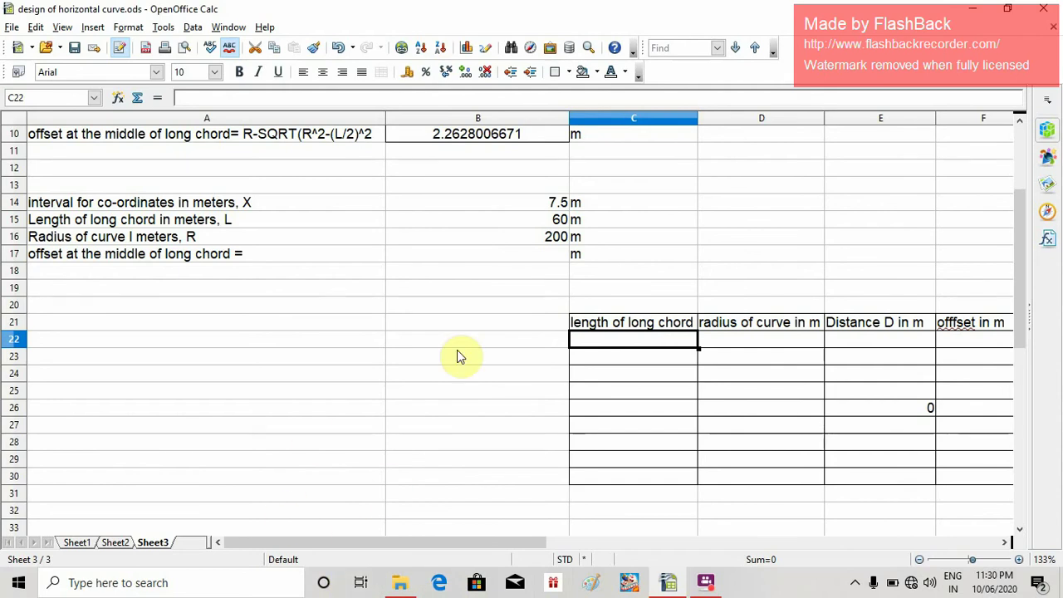
text(60)
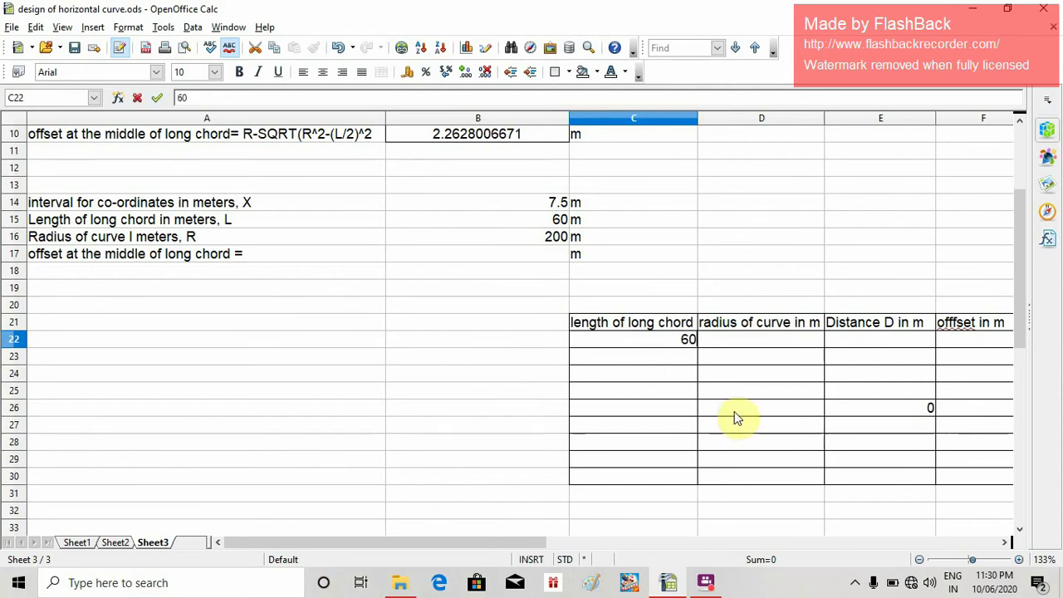
click(755, 336)
text(2)
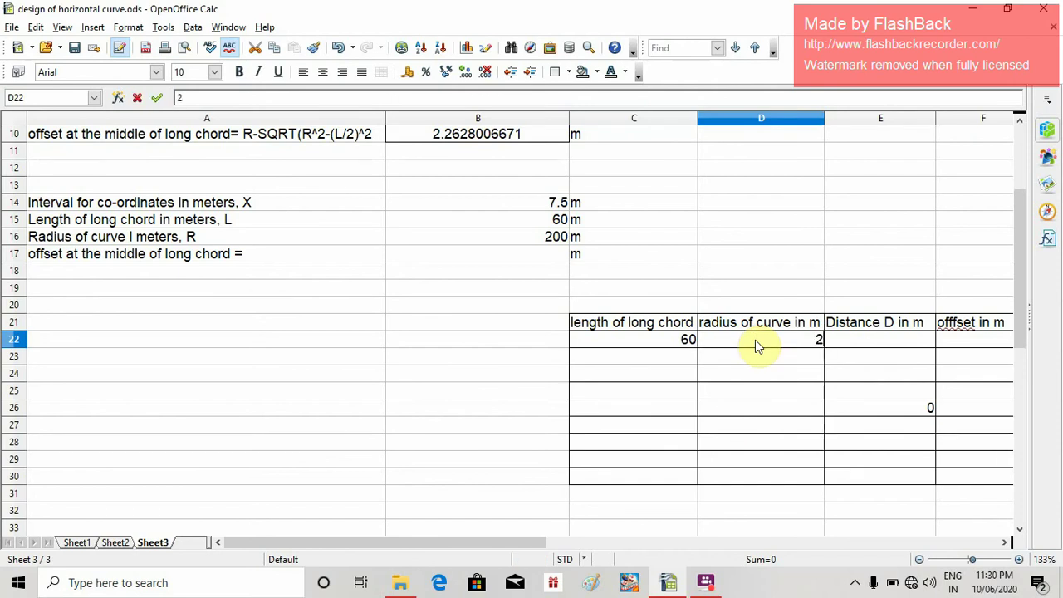
text(00)
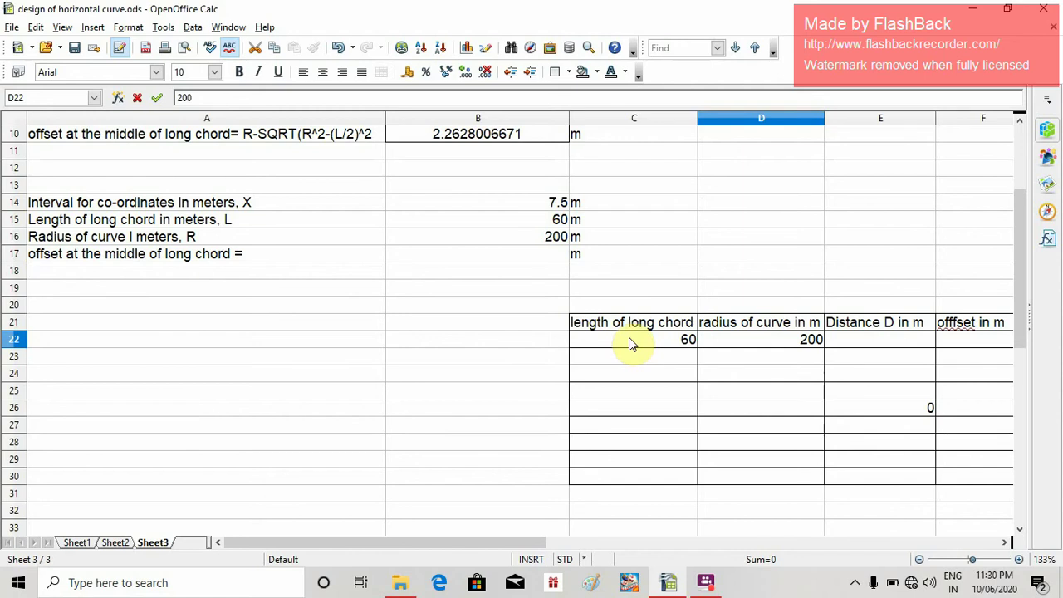
Step: Enter the negative distances -7.5, -15, -22.5 and -30 upward from E25 to E22 in the Distance D column
click(894, 389)
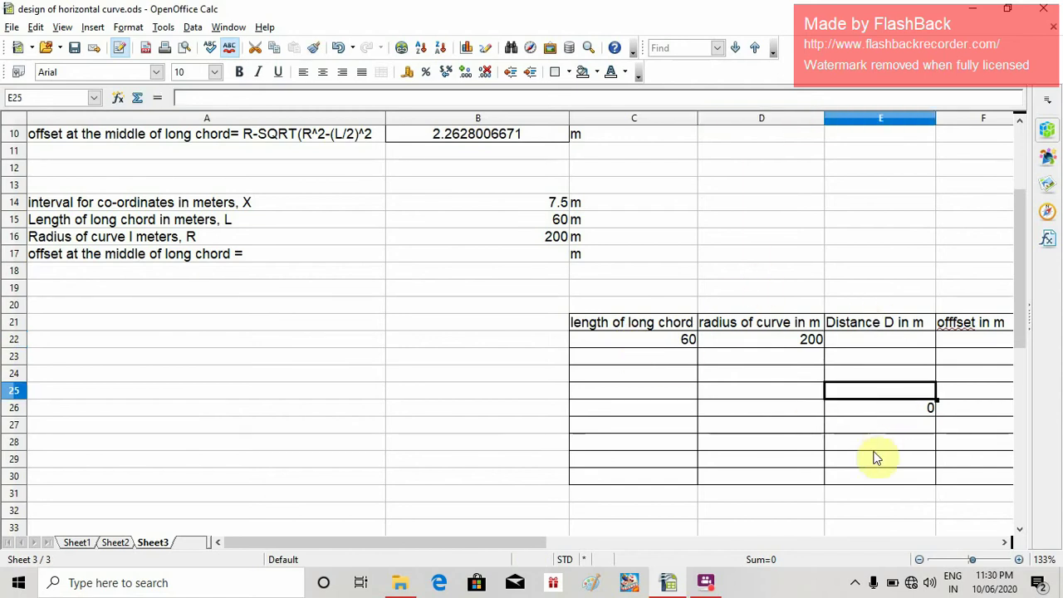
text(-7.5)
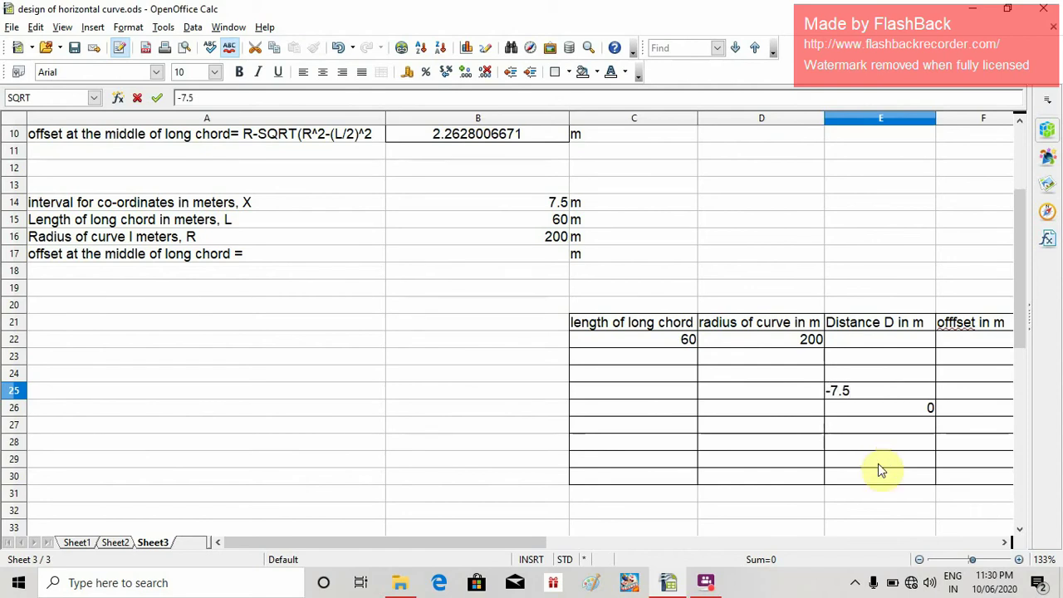
key(Up)
text(-15)
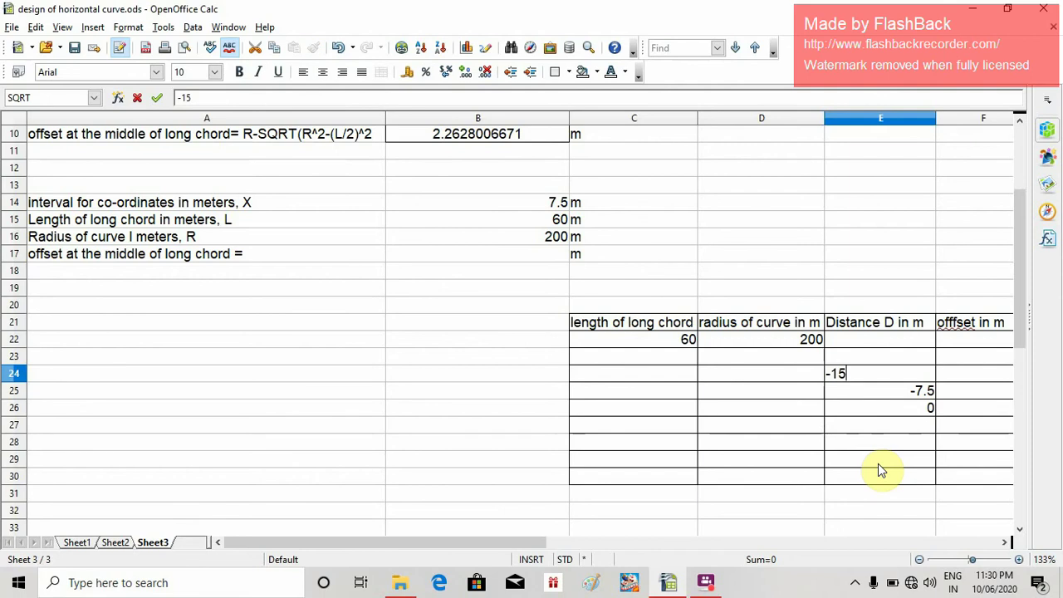
key(Up)
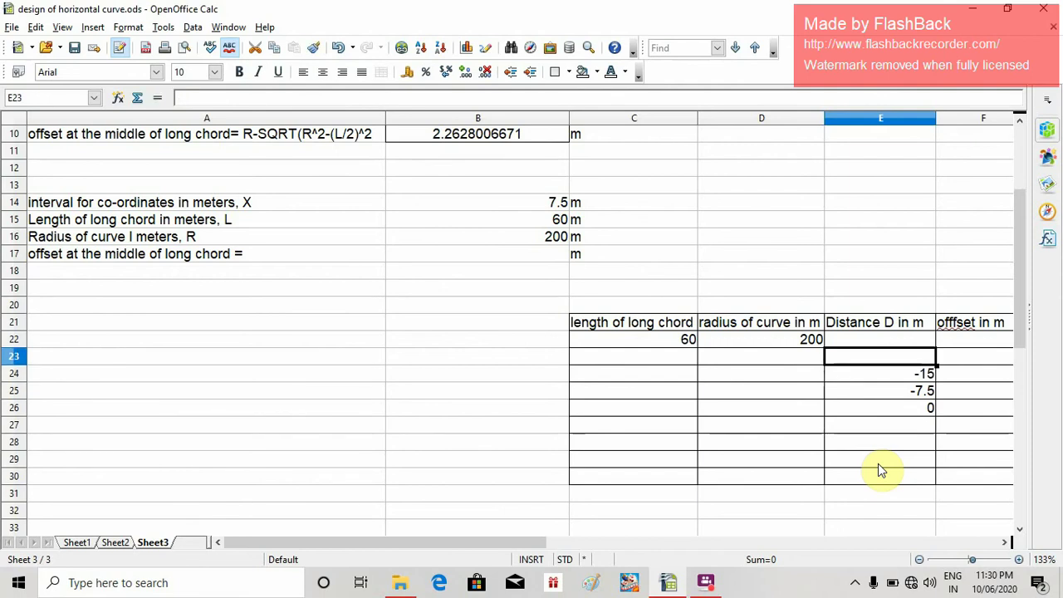
text(-)
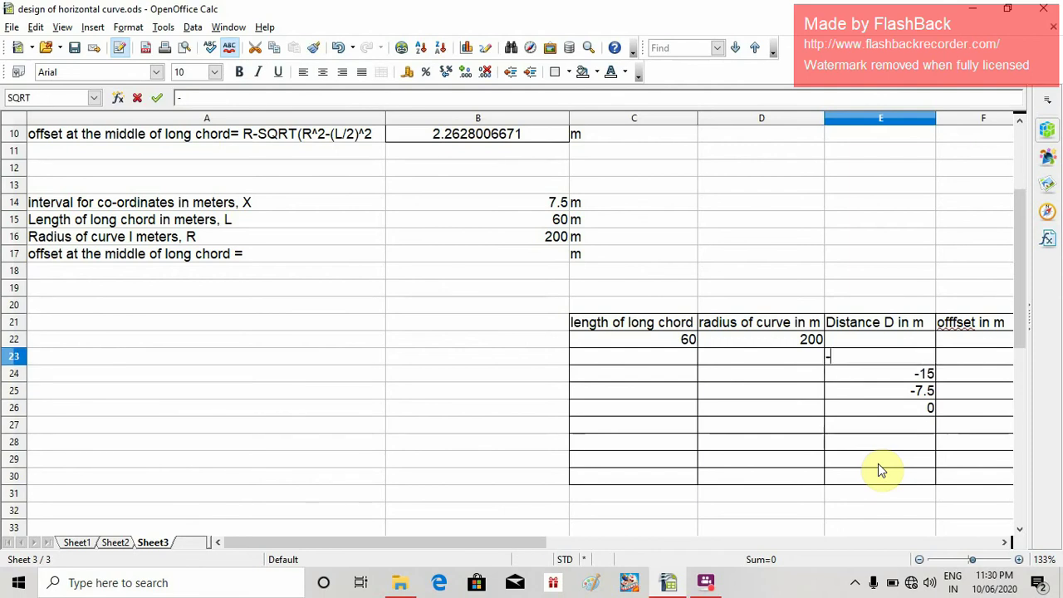
text(22.5)
key(Up)
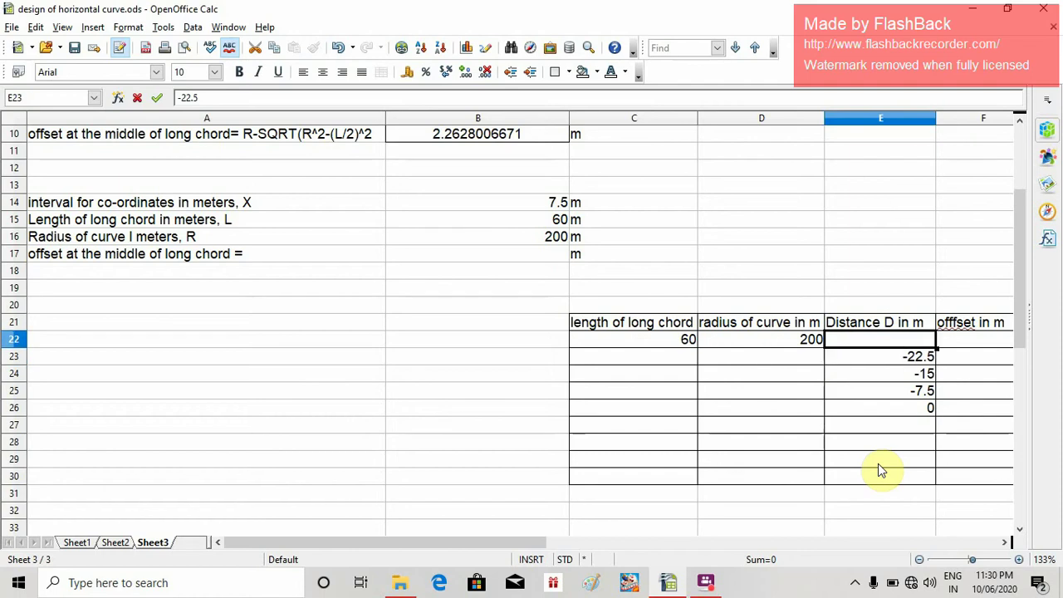
text(-30)
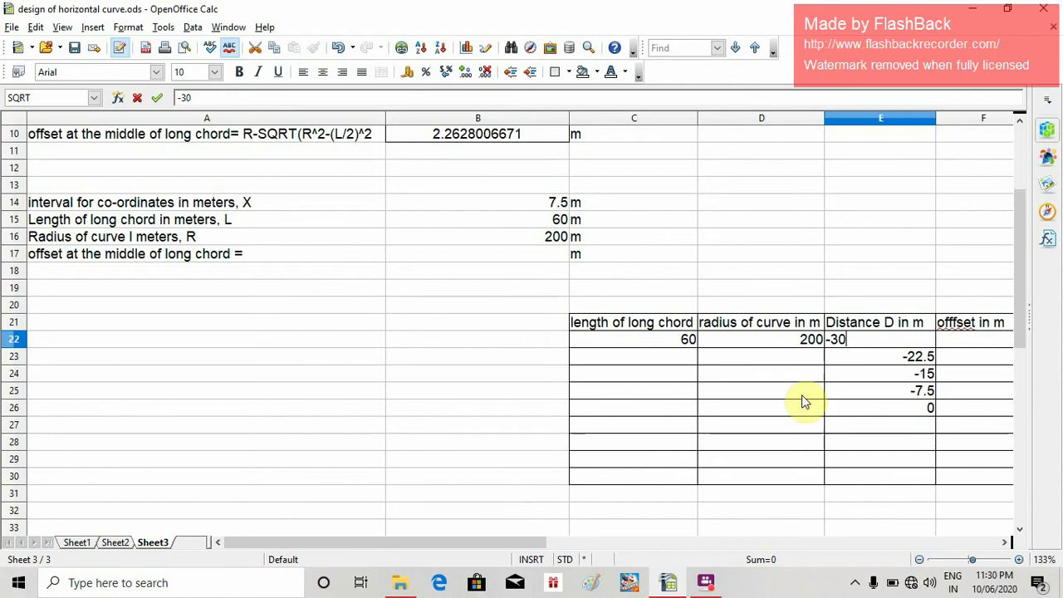
Step: Enter the positive distances 7.5, 15, 22.5 and 30 in cells E27 to E30 of the Distance D column
click(923, 432)
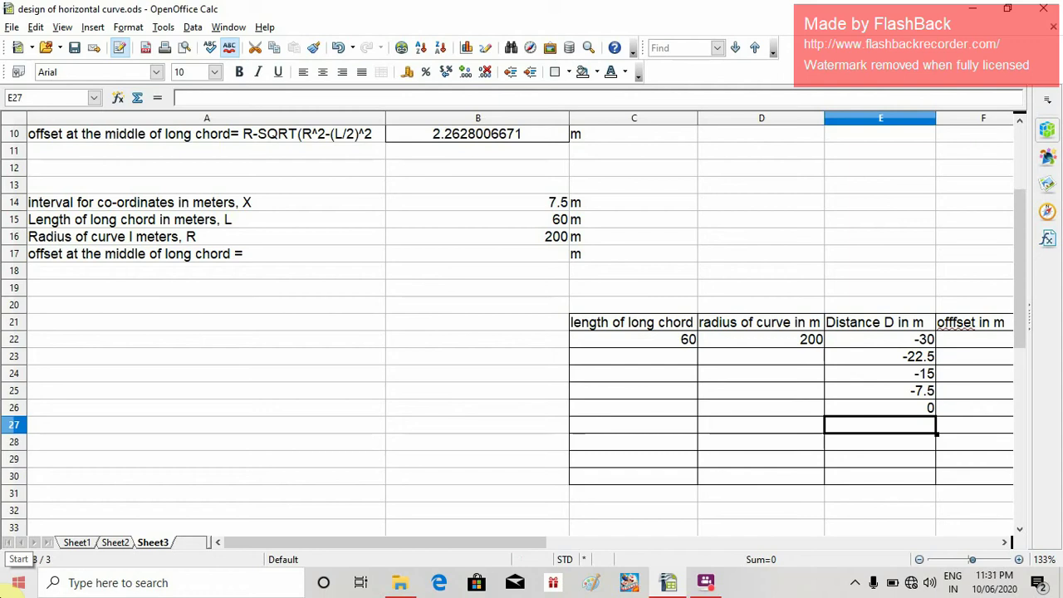
text(7.5)
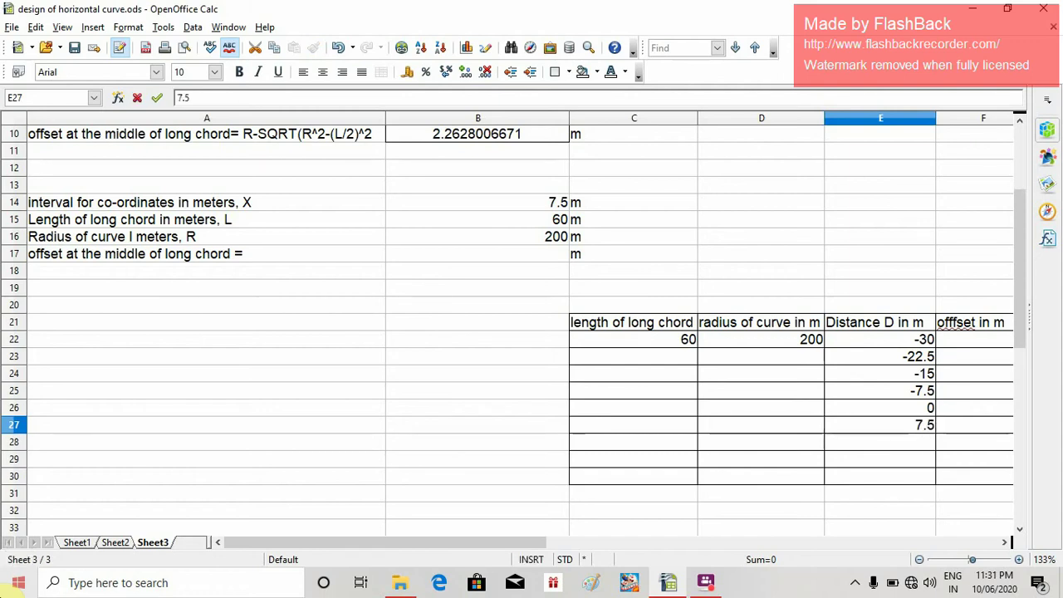
key(Return)
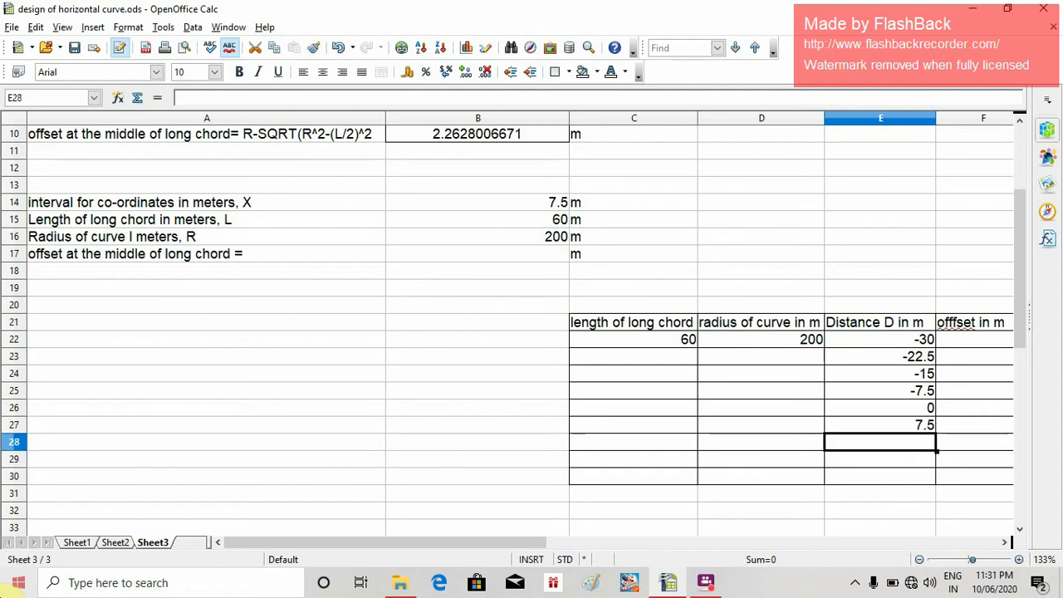
text(15)
key(Return)
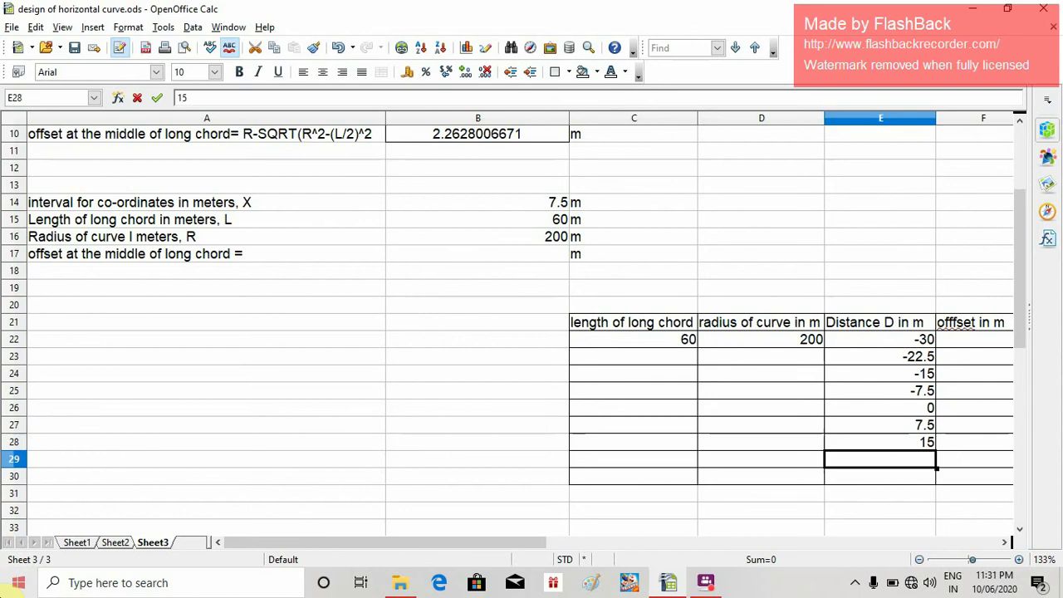
text(22.5)
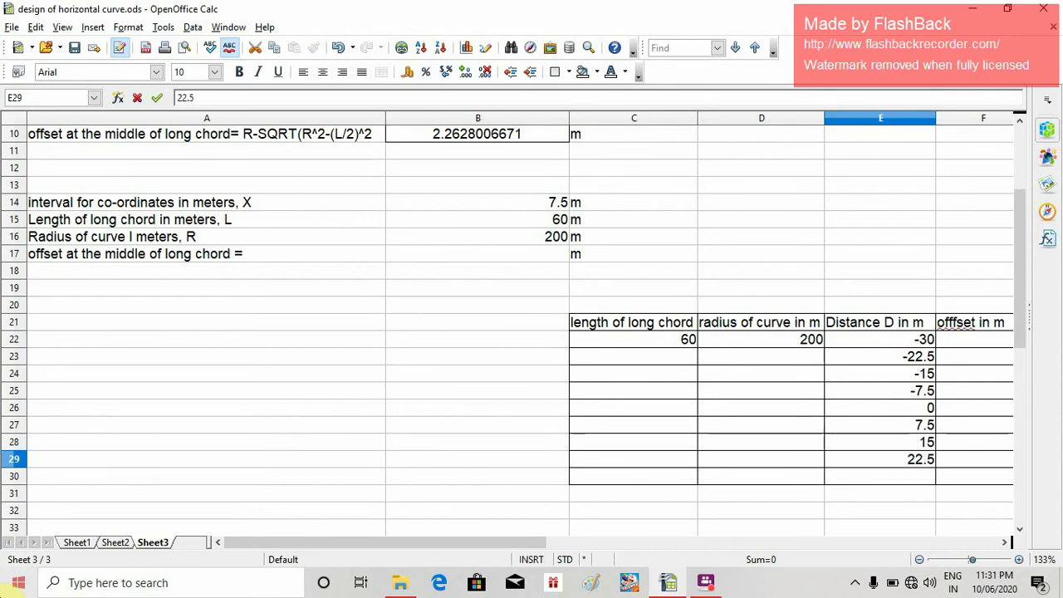
key(Return)
text(30)
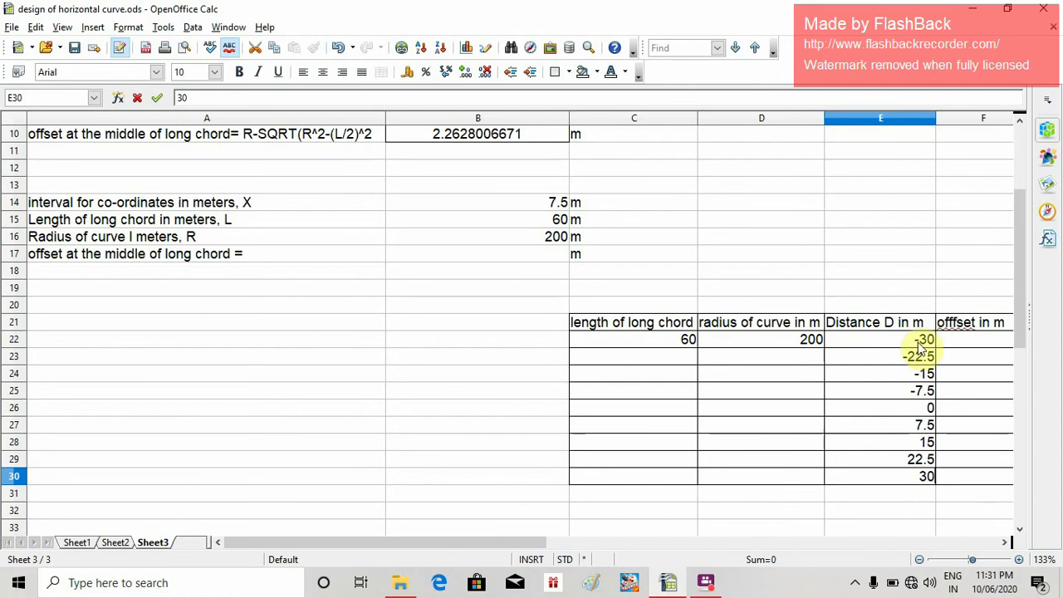
Step: Enter 60 in C23 and fill the long chord length of 60 down through C30
click(682, 343)
click(683, 358)
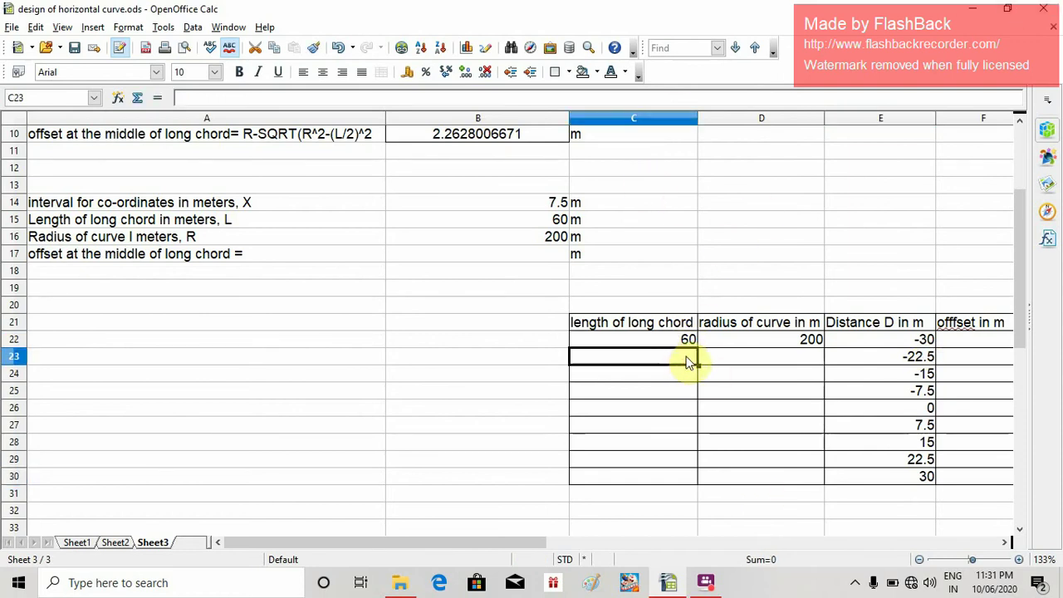
text(60)
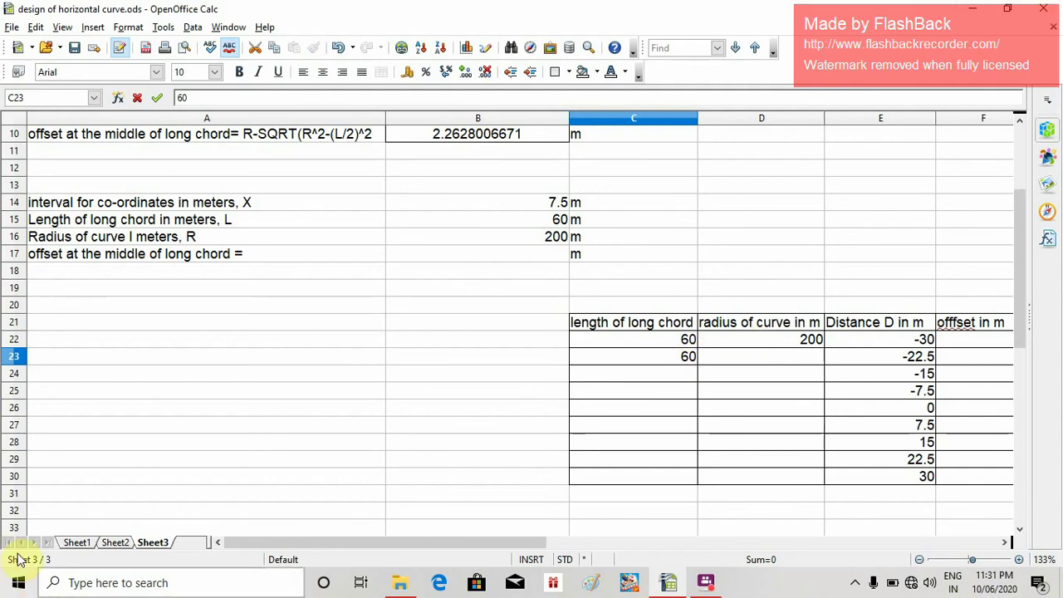
drag(634, 341, 684, 375)
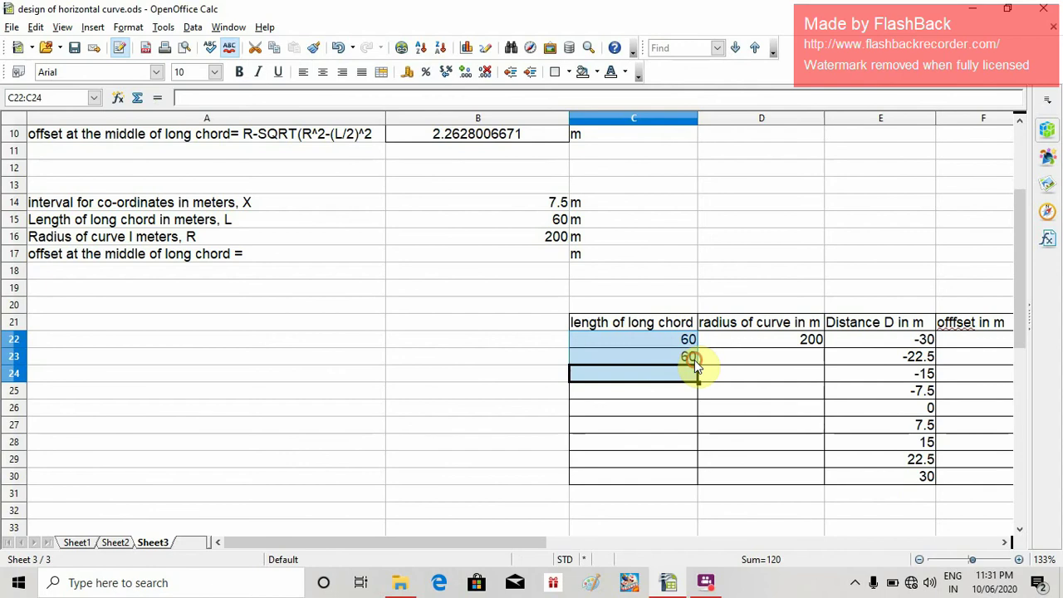
click(693, 360)
drag(659, 340, 669, 357)
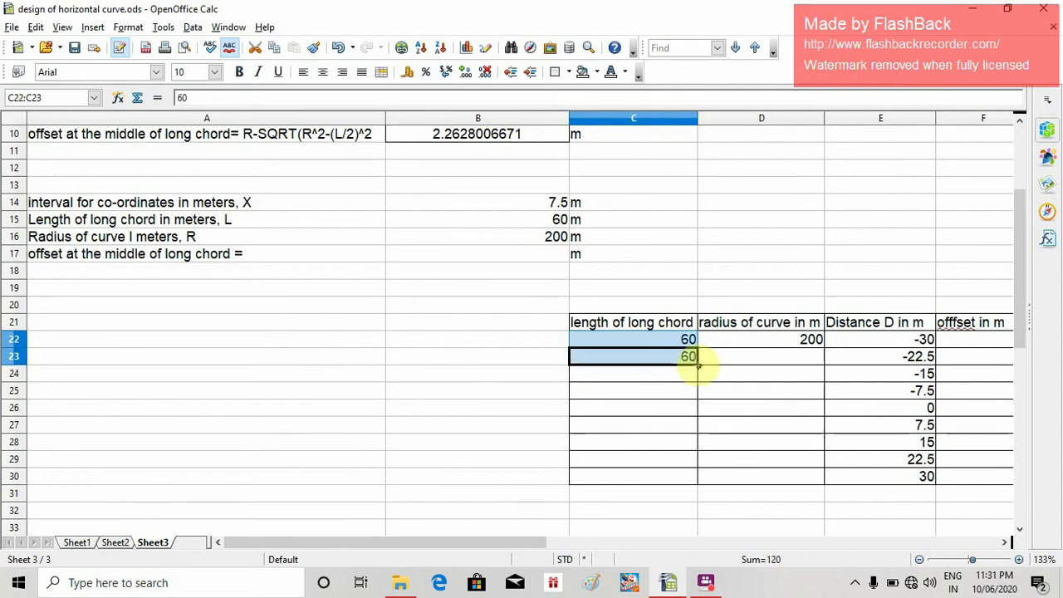
drag(698, 365, 698, 489)
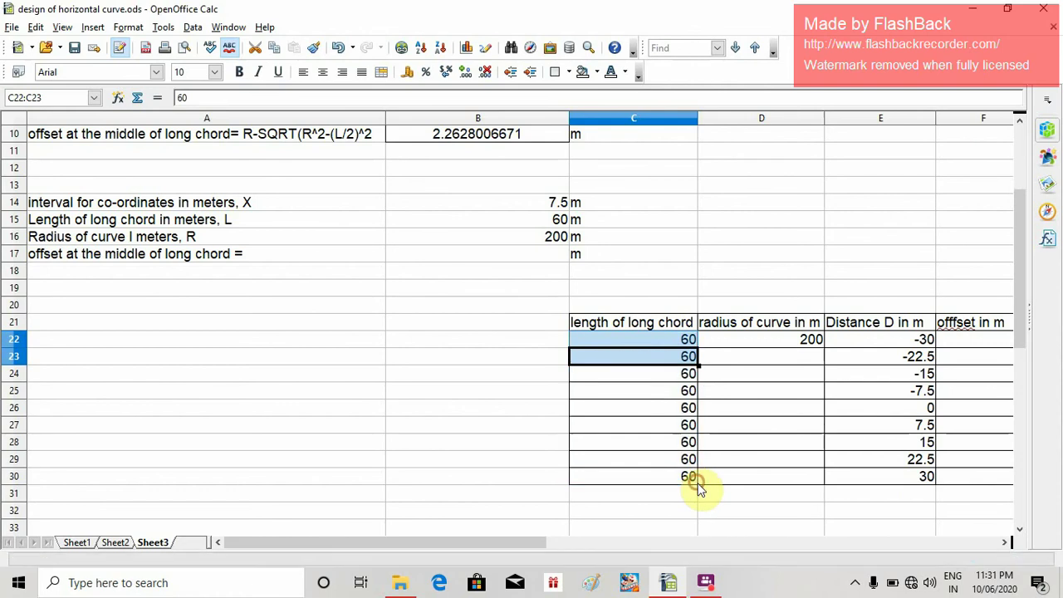
Step: Enter 200 in D23 and fill the curve radius of 200 down through D30
click(754, 340)
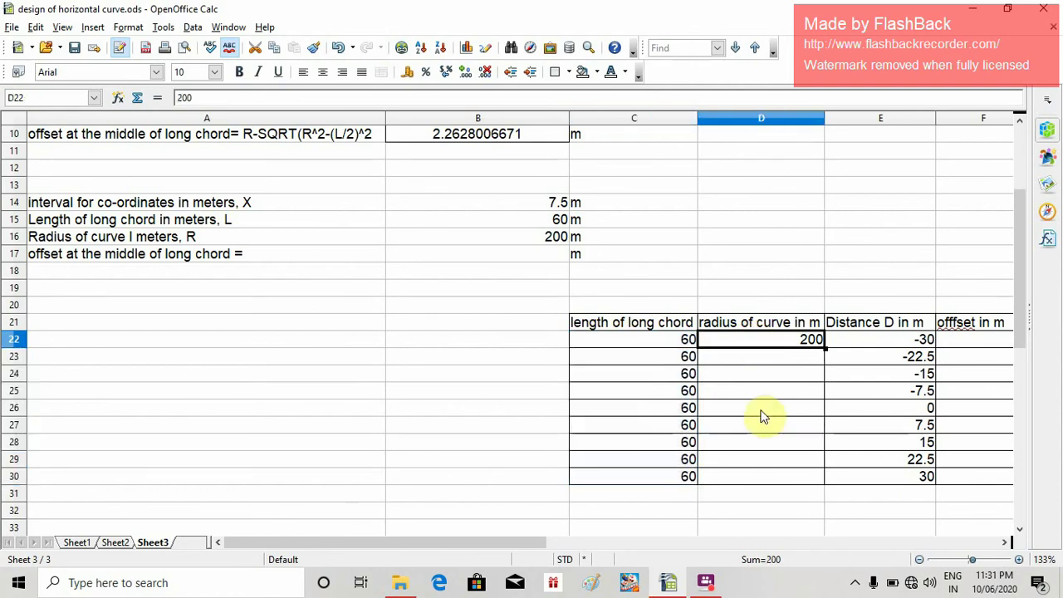
click(766, 358)
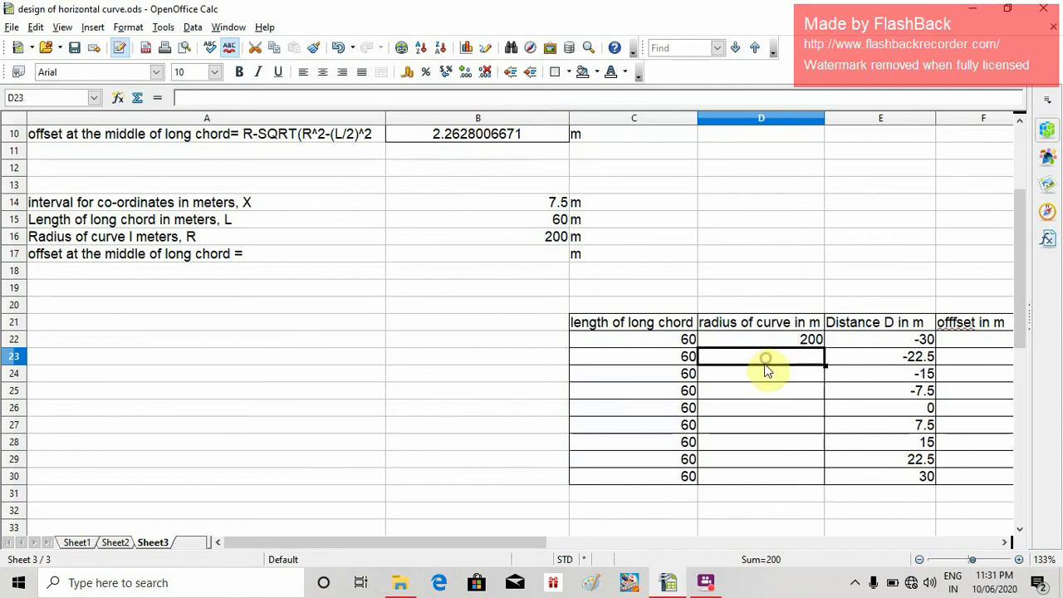
text(200)
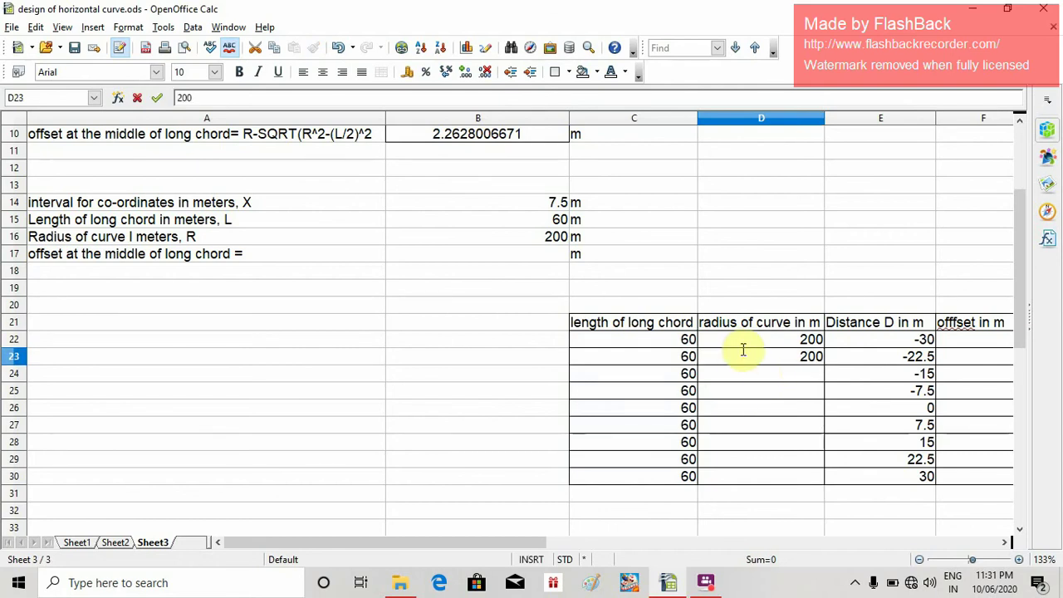
drag(745, 338, 754, 358)
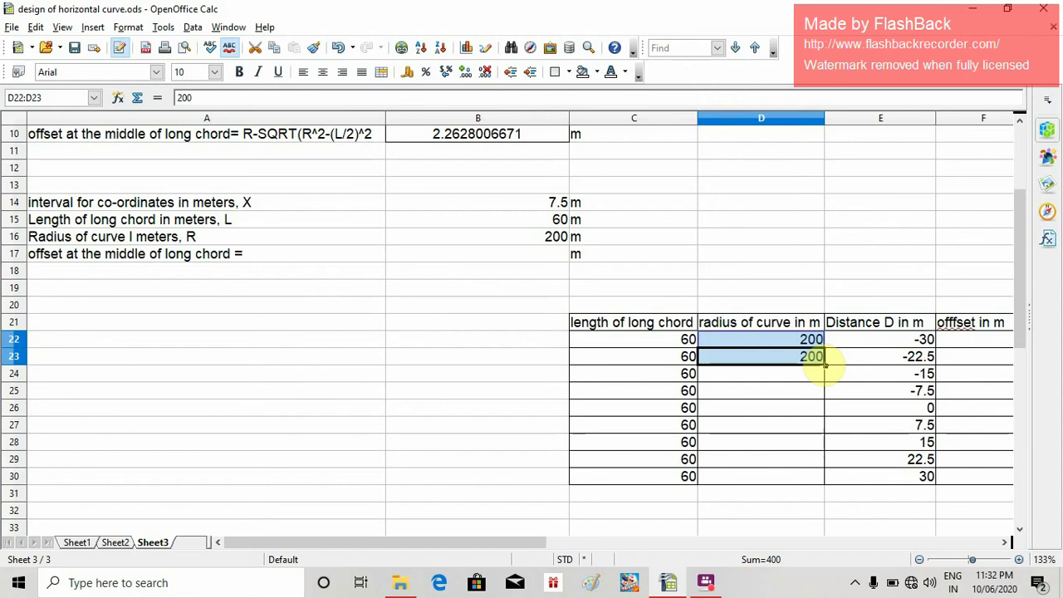
drag(825, 364, 819, 486)
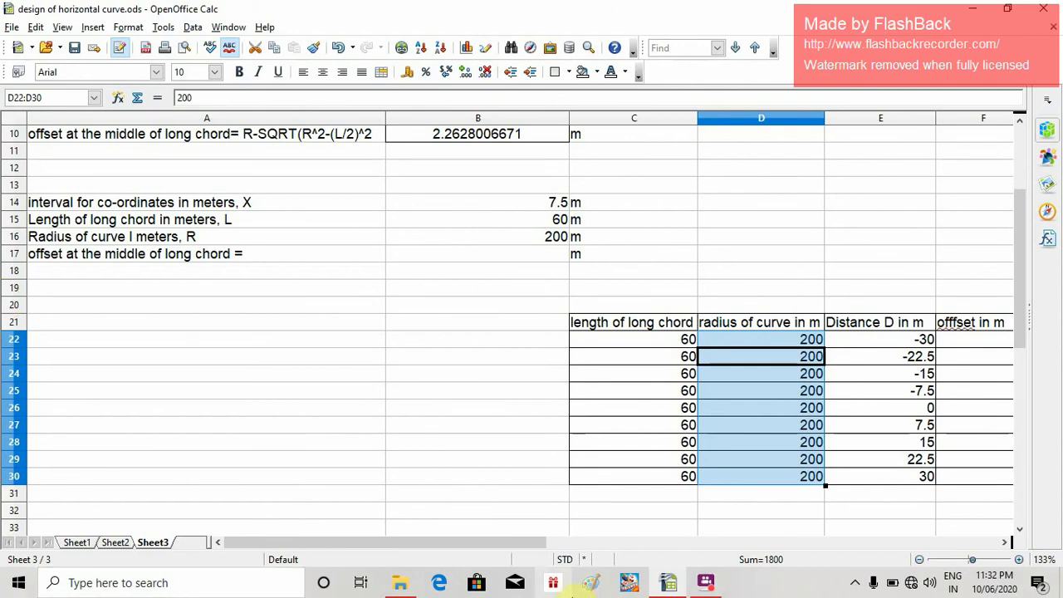
Step: Start the offset formula in F22 with =SQRT(, following the offset expression given in row 8
click(969, 374)
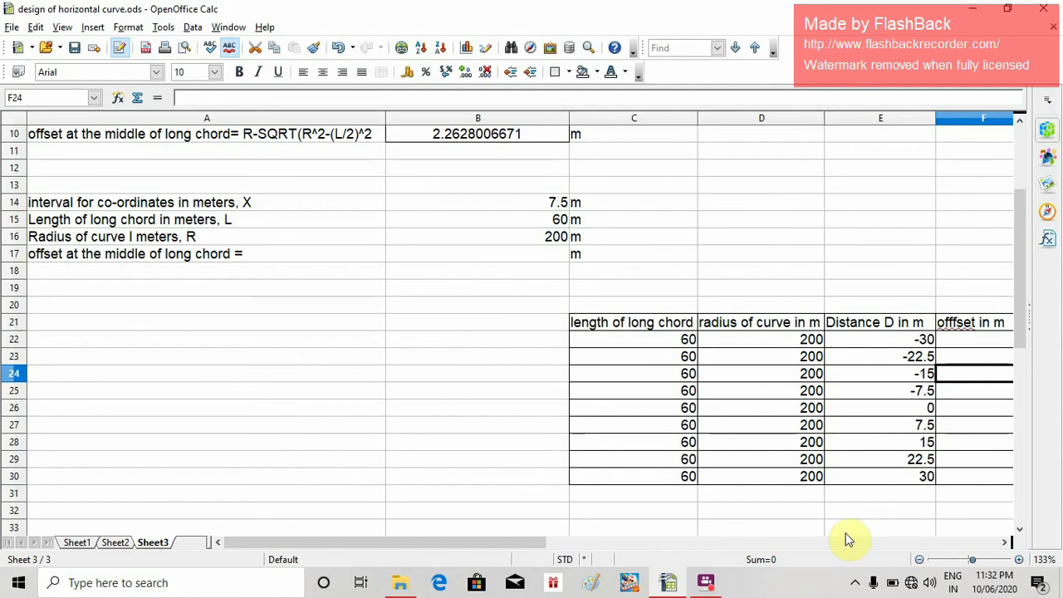
drag(538, 548, 625, 548)
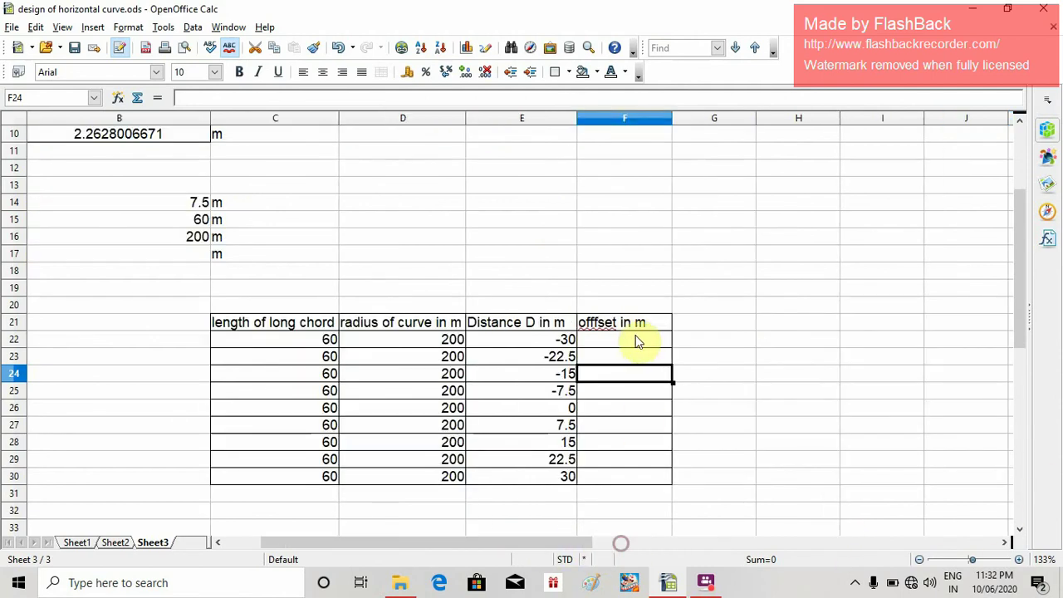
click(627, 343)
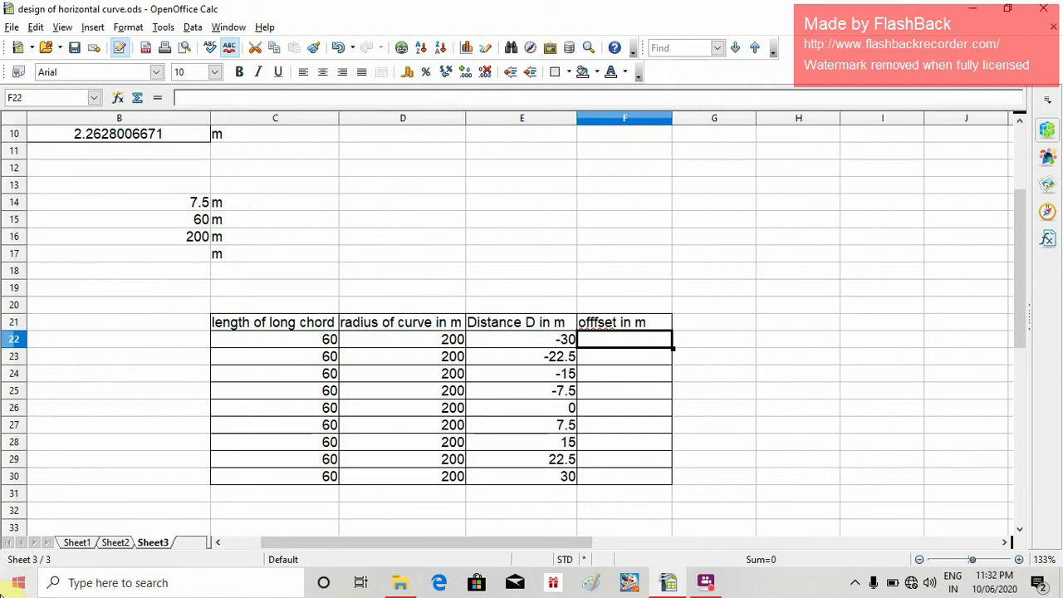
text(=)
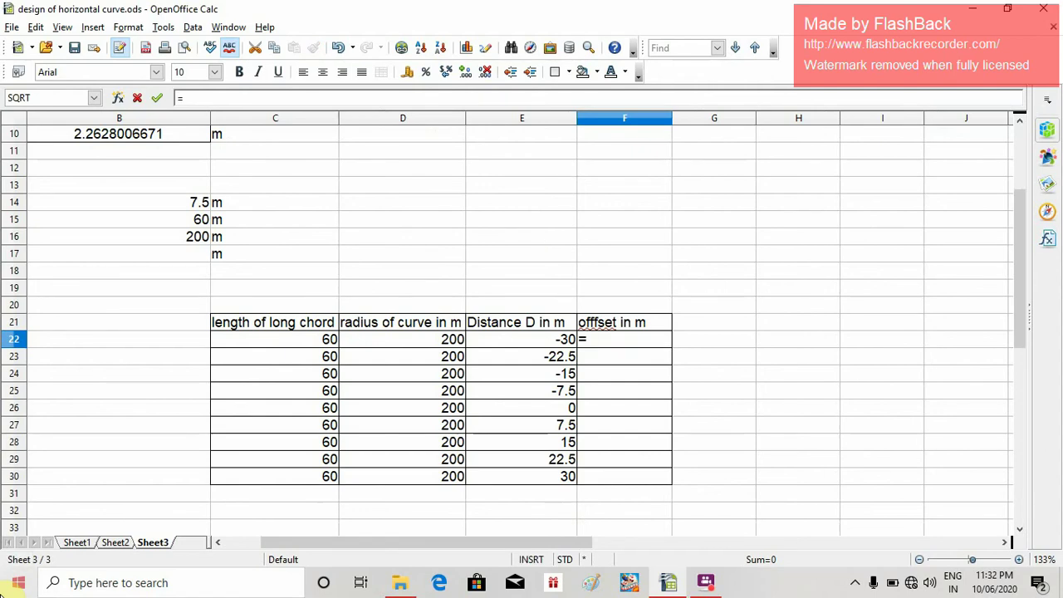
scroll(130, 474, up, 3)
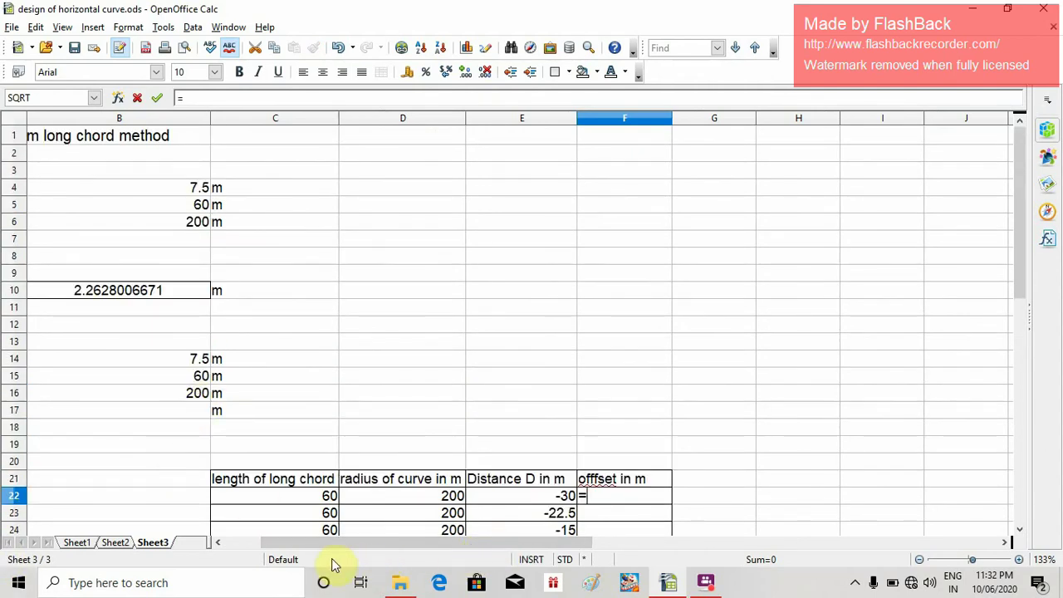
drag(285, 545, 225, 551)
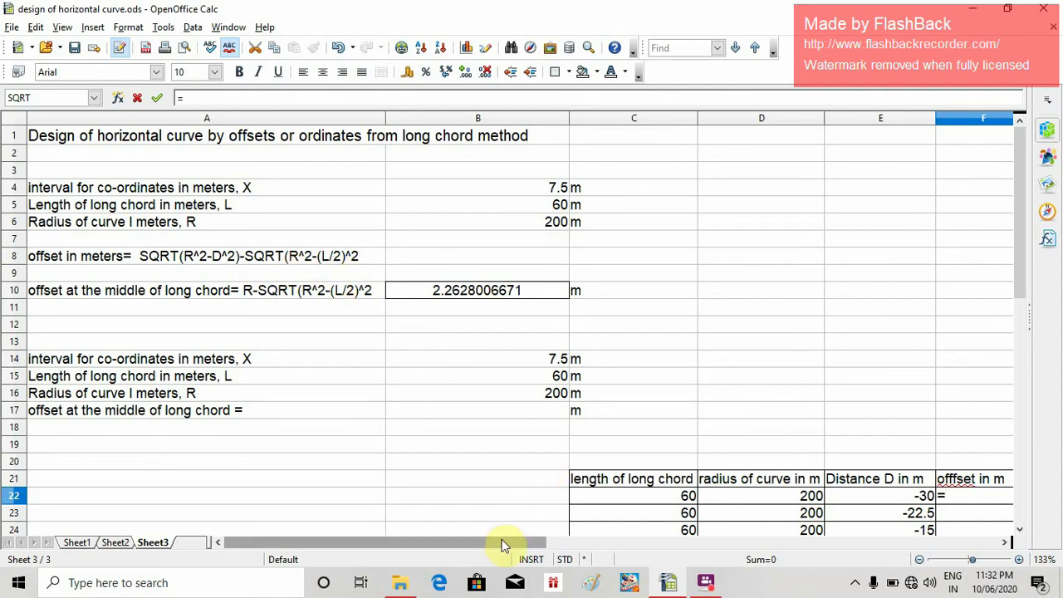
drag(493, 546, 606, 553)
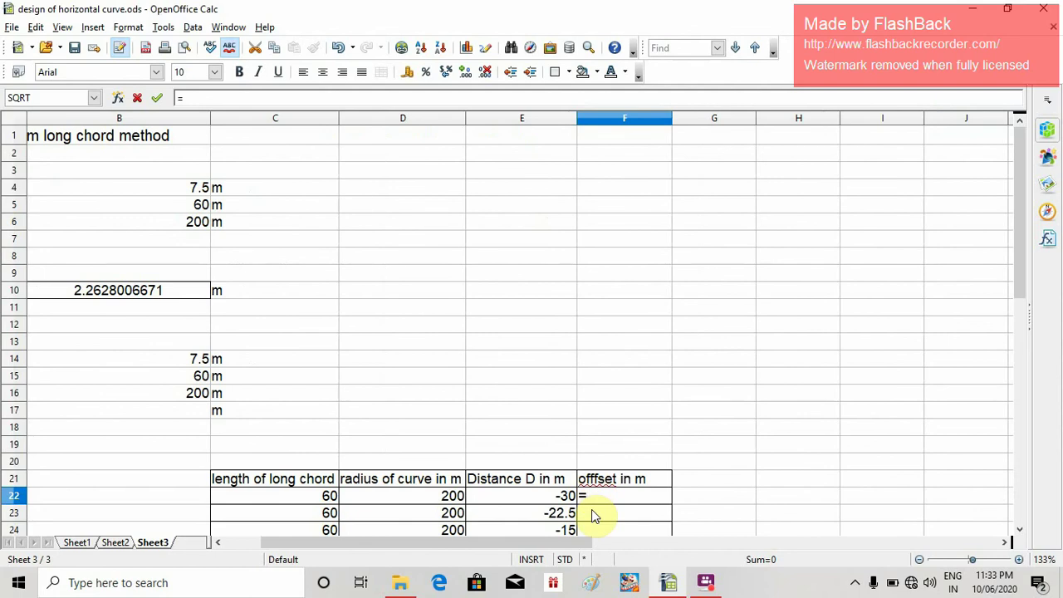
text(SQRt)
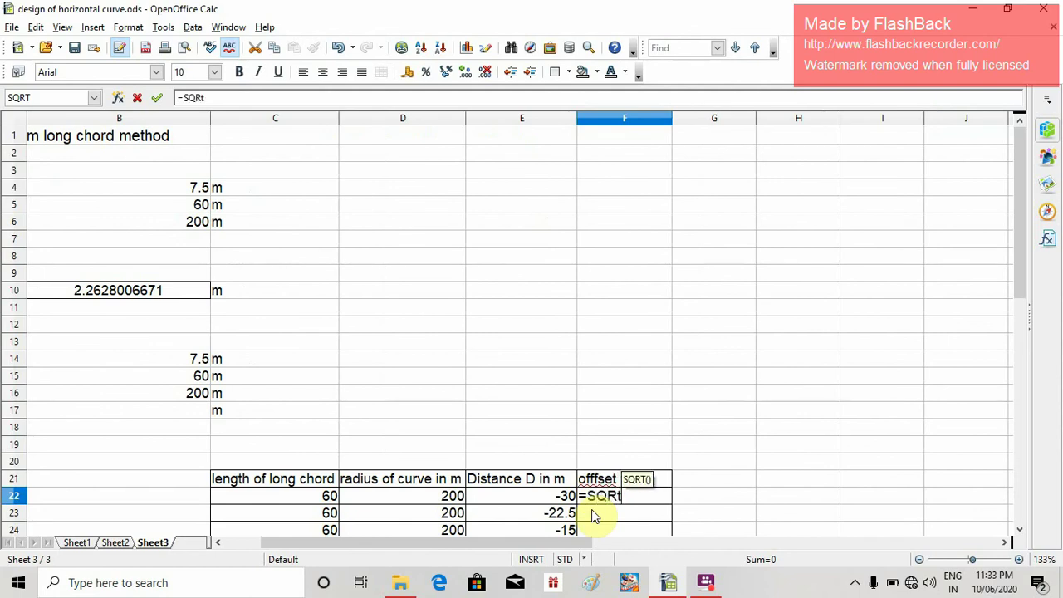
text(T()
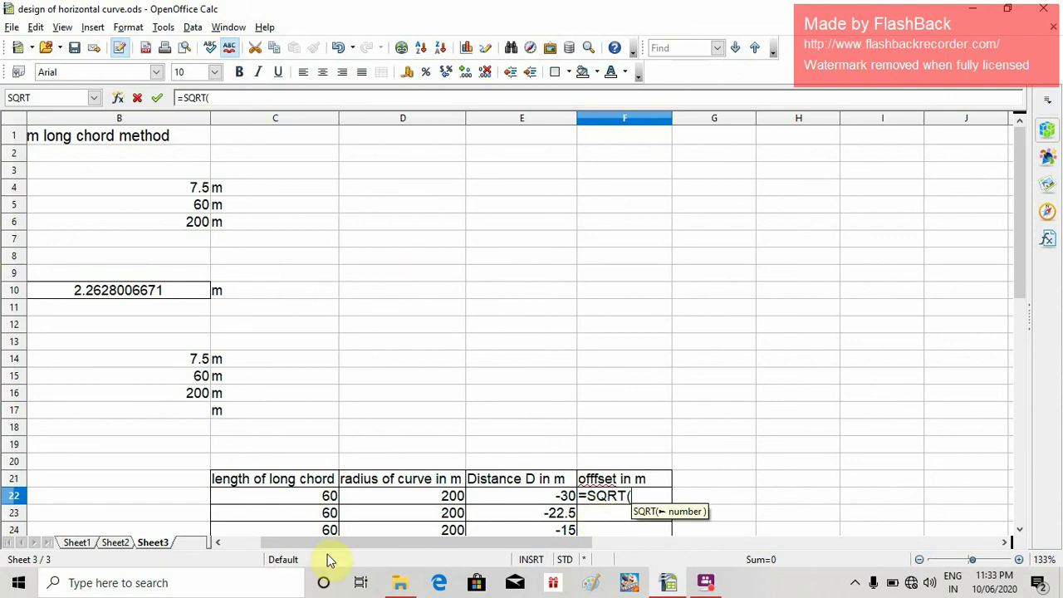
Step: Add the squared curve radius from B6 to the F22 formula as the absolute reference $B$6^2
mouse_move(324, 545)
mouse_down()
mouse_move(309, 545)
mouse_move(335, 553)
mouse_up()
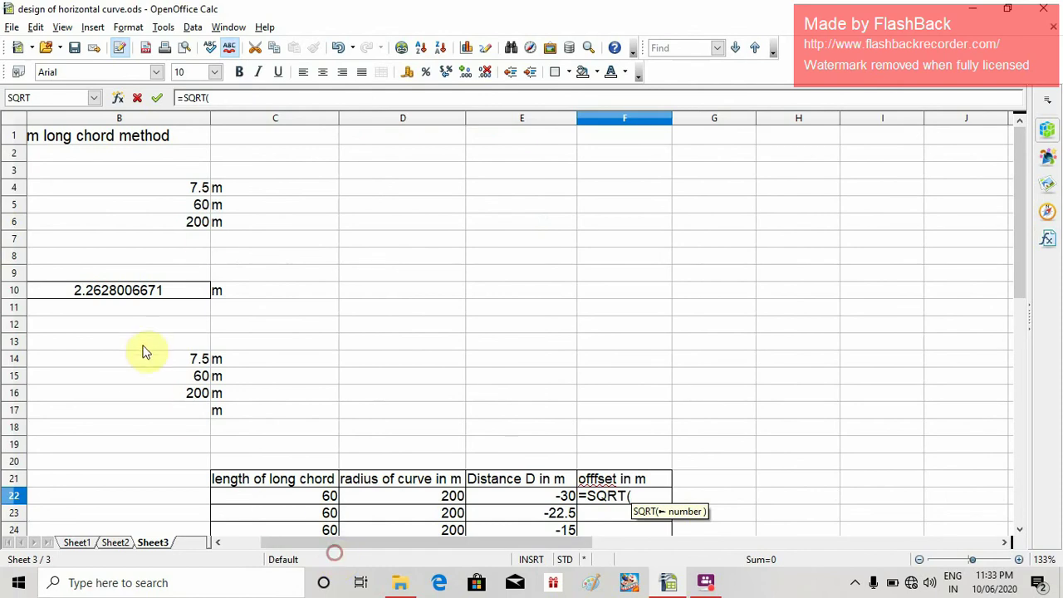
click(196, 224)
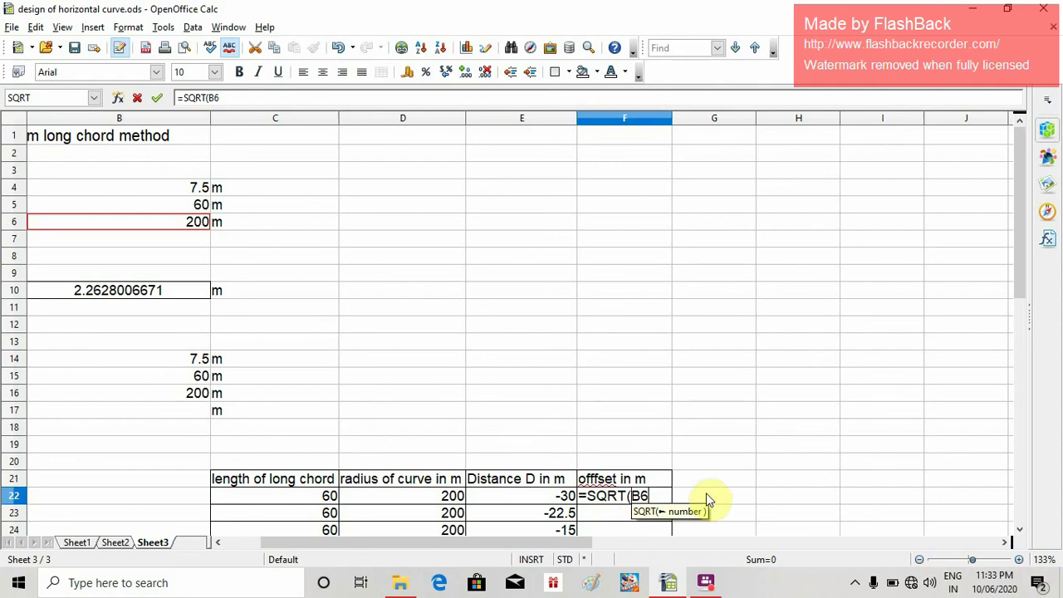
text($)
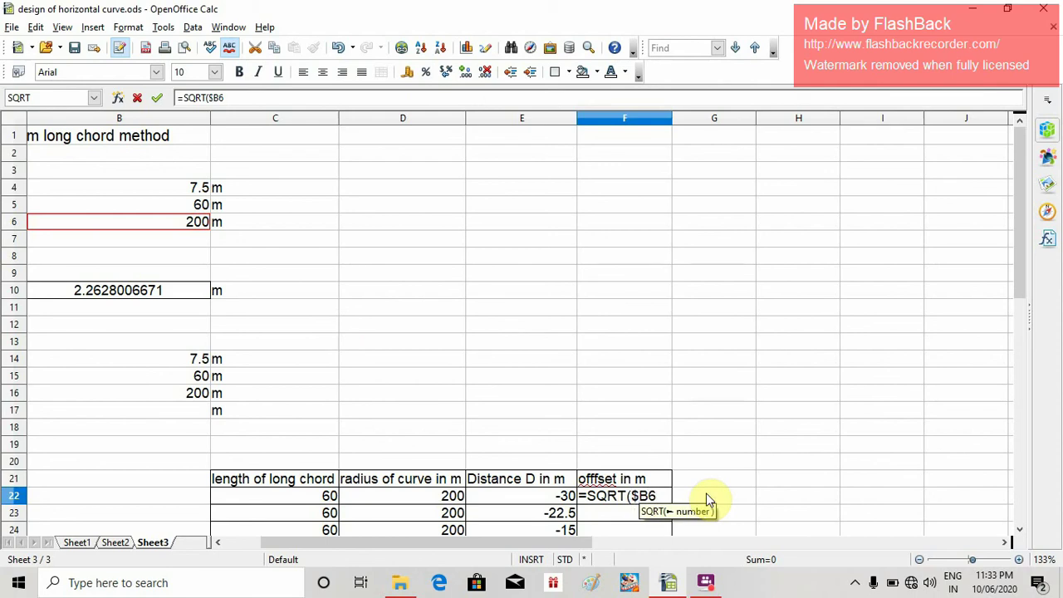
key(Right)
text($)
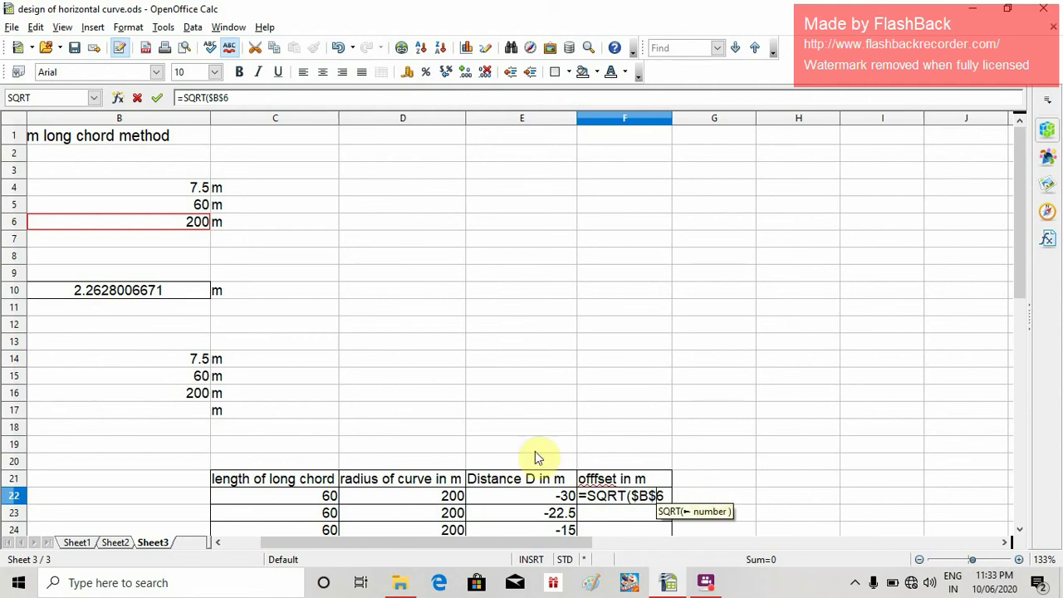
key(Right)
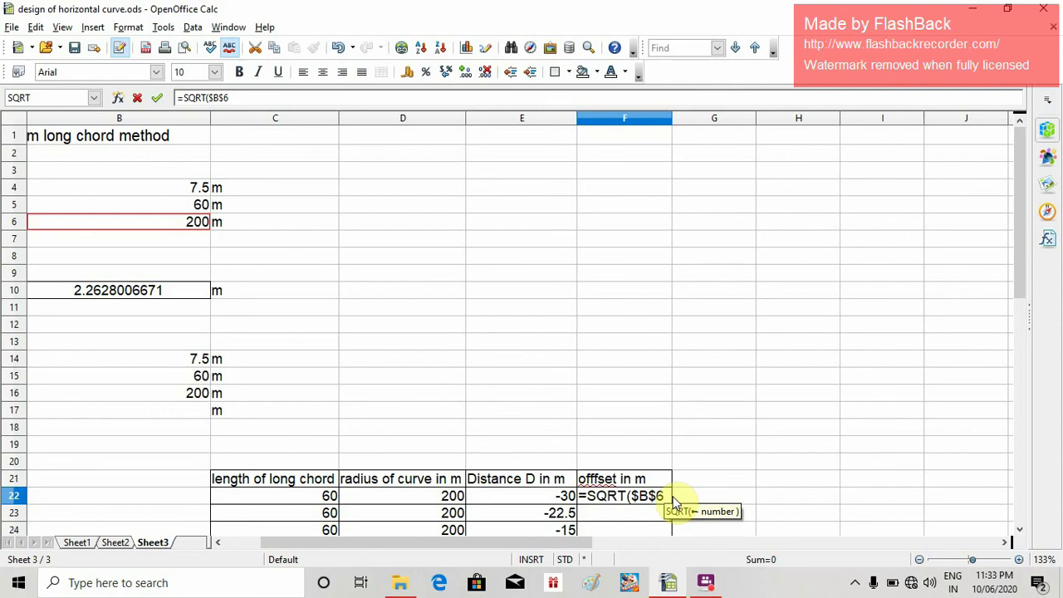
text(^2)
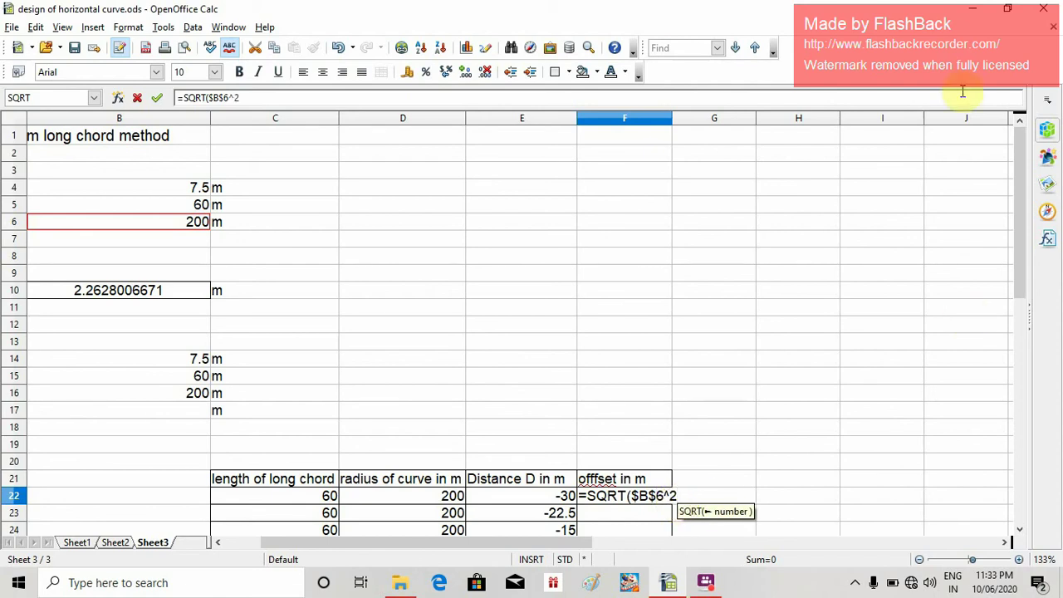
Step: Subtract the squared distance (E22)^2 inside the F22 formula's first square root, close that root and add a minus sign
text(-)
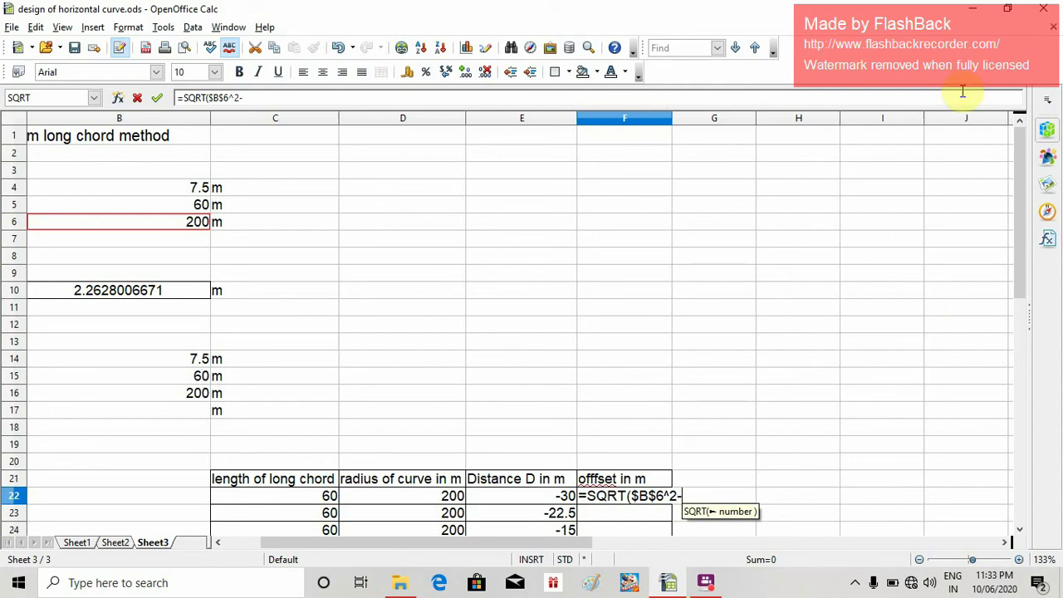
scroll(963, 93, down, 4)
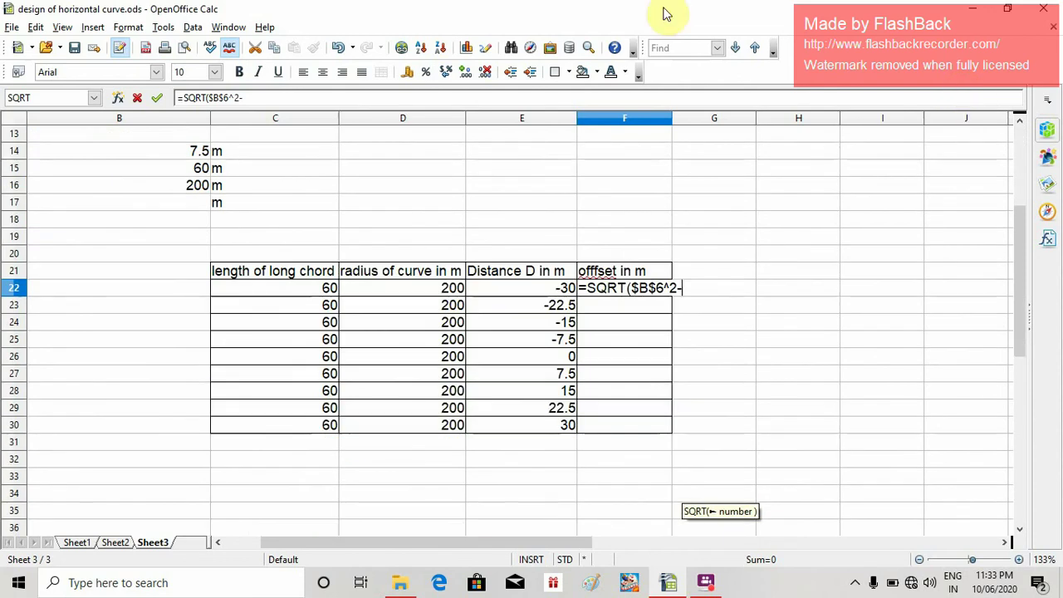
scroll(590, 328, up, 1)
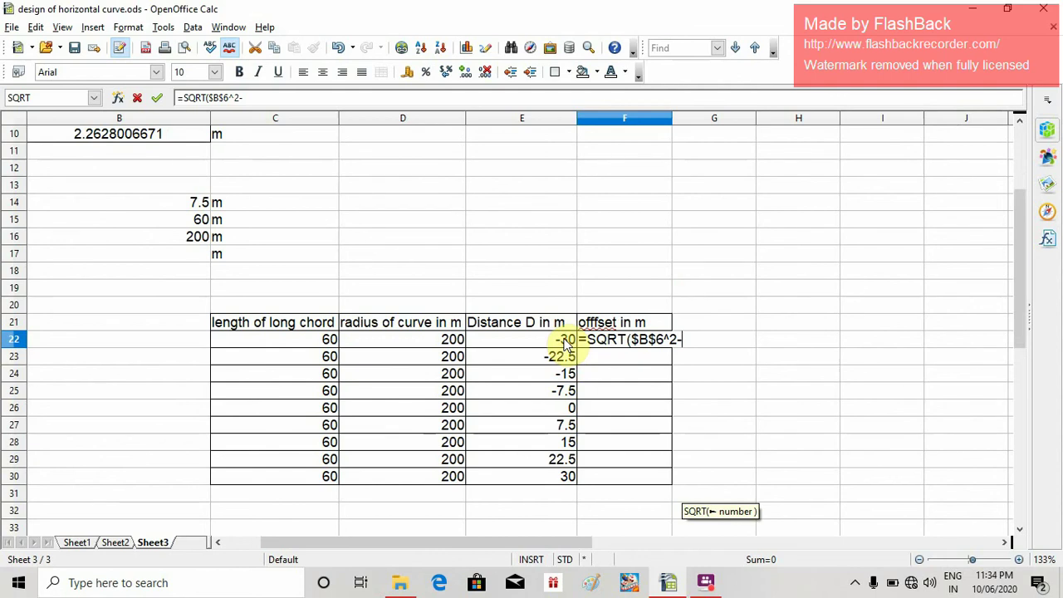
text(()
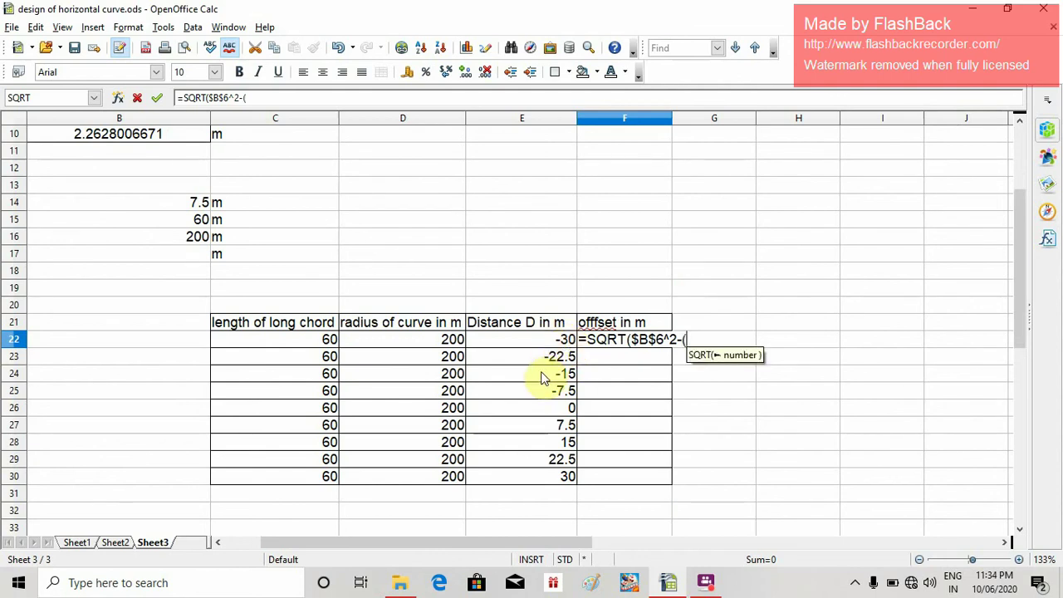
click(545, 342)
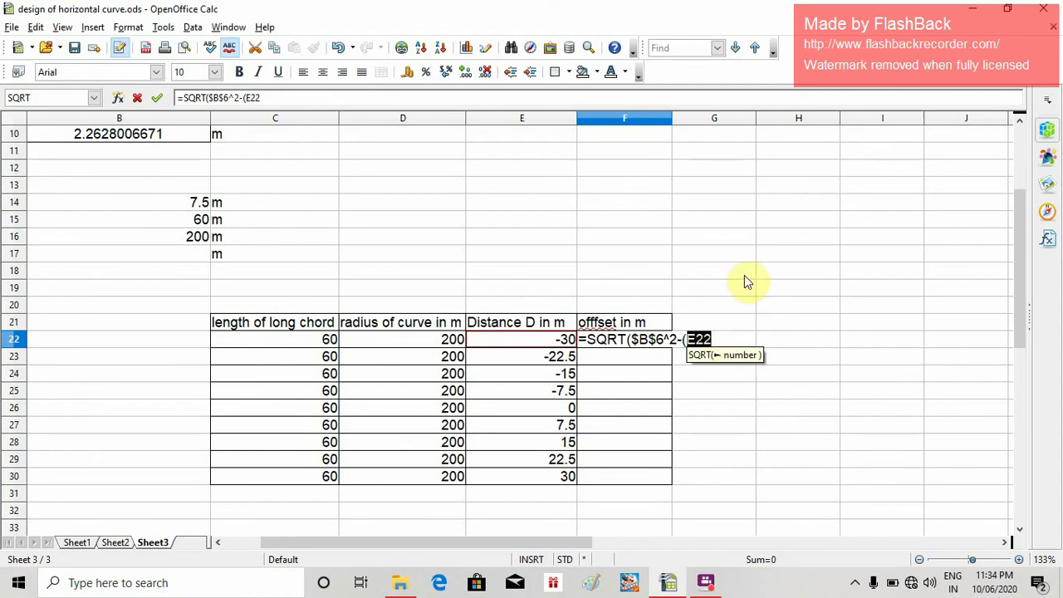
text())
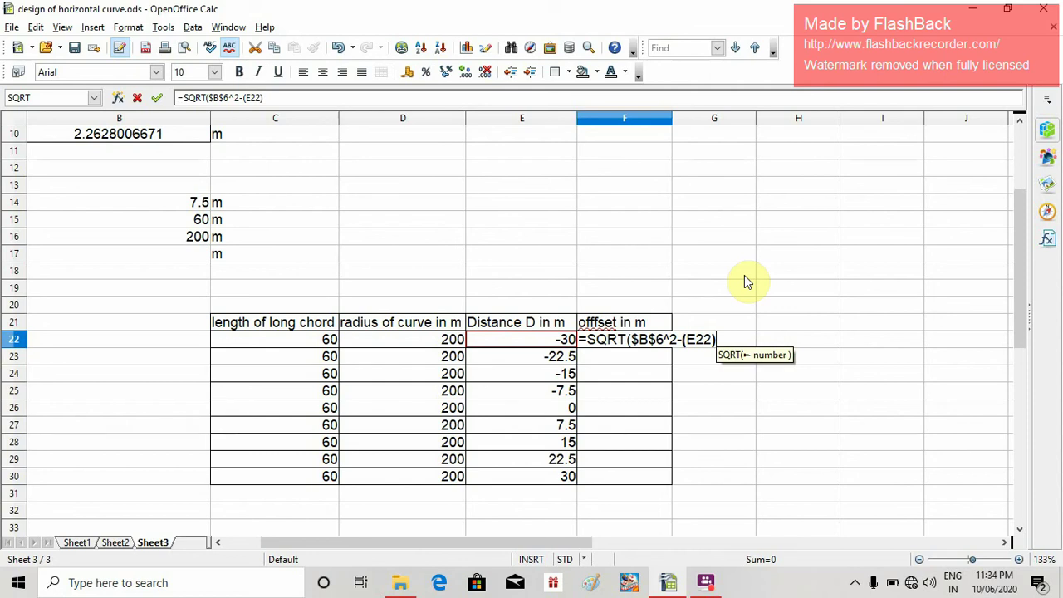
text(^2)
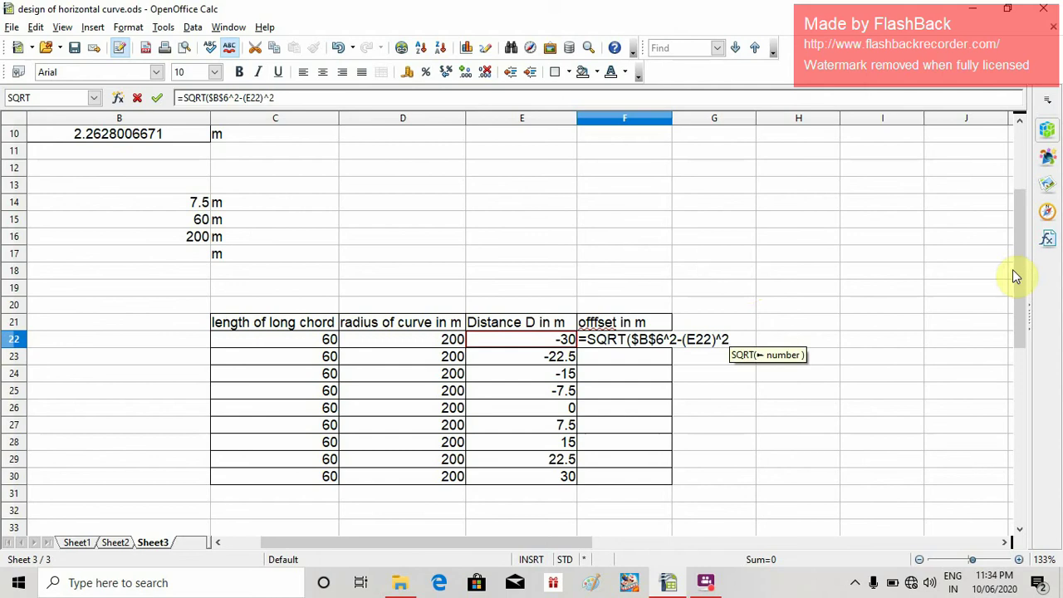
text()-)
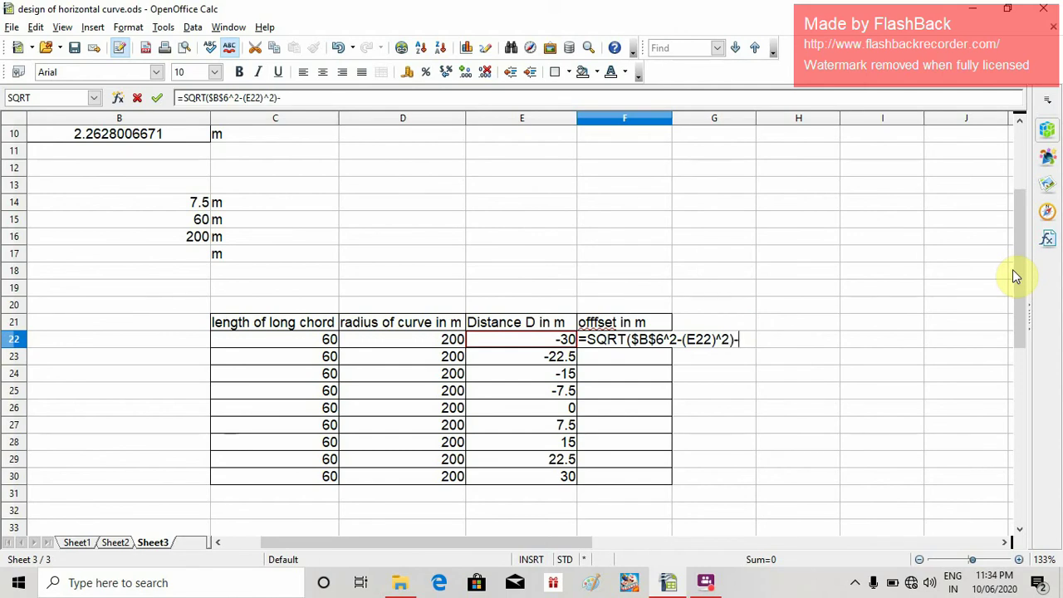
Step: Begin a second SQRT( term in the F22 formula with the radius in B16 as the absolute reference $B$16
text(SQ)
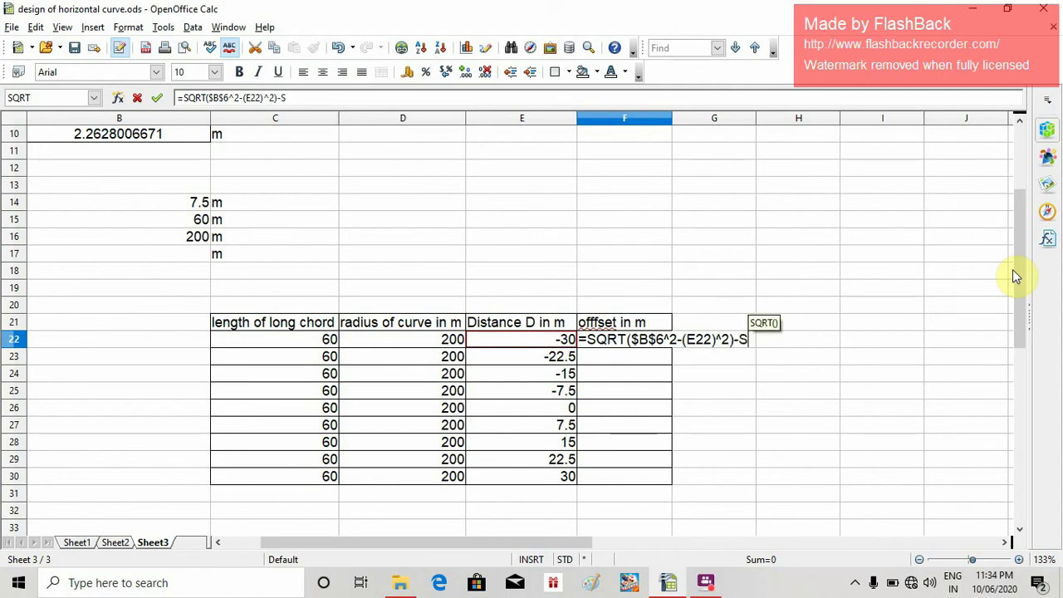
text(RT)
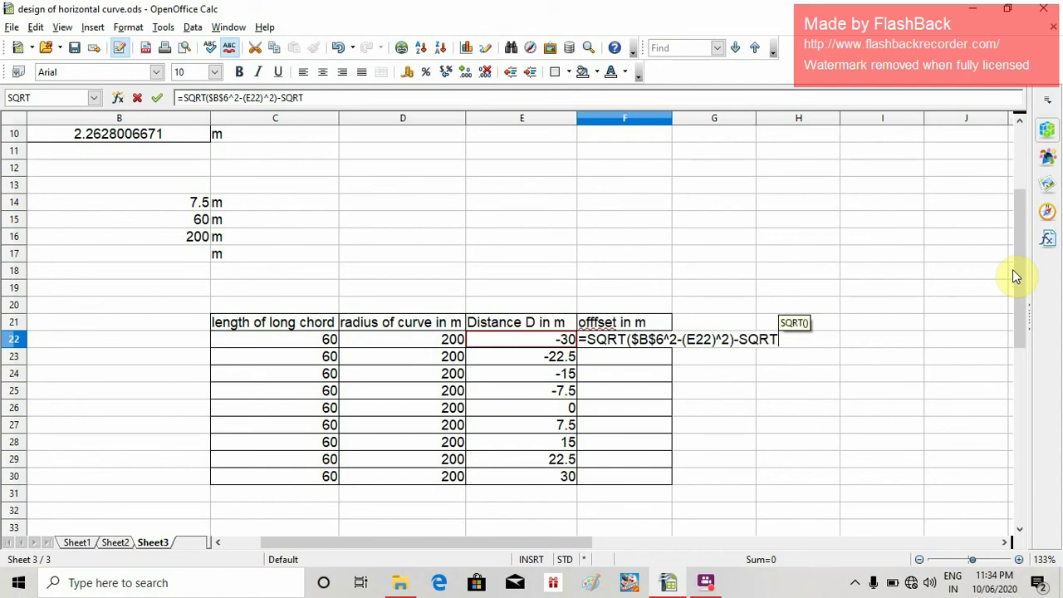
text(()
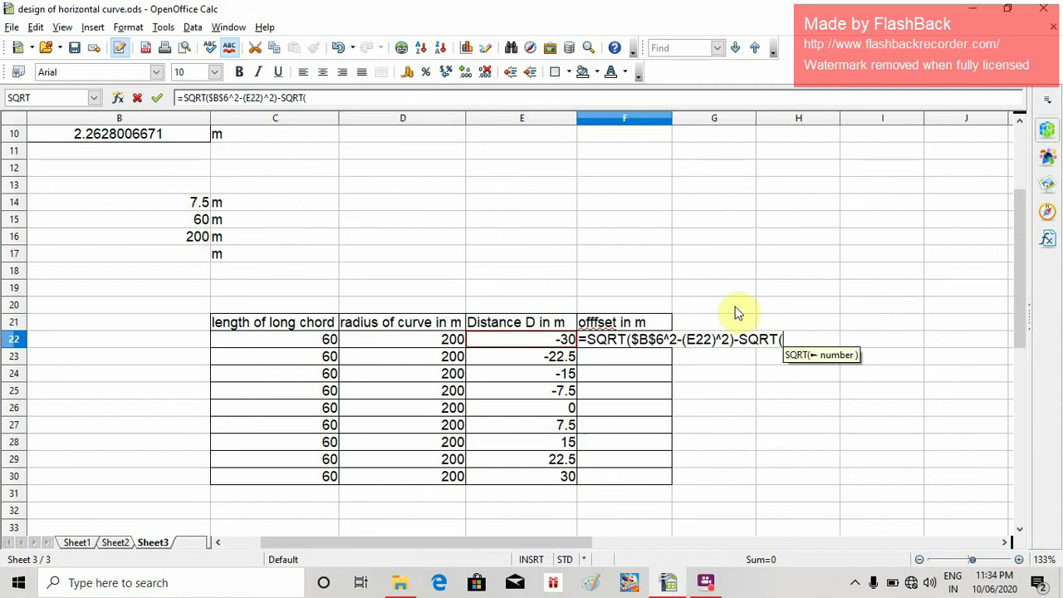
click(196, 242)
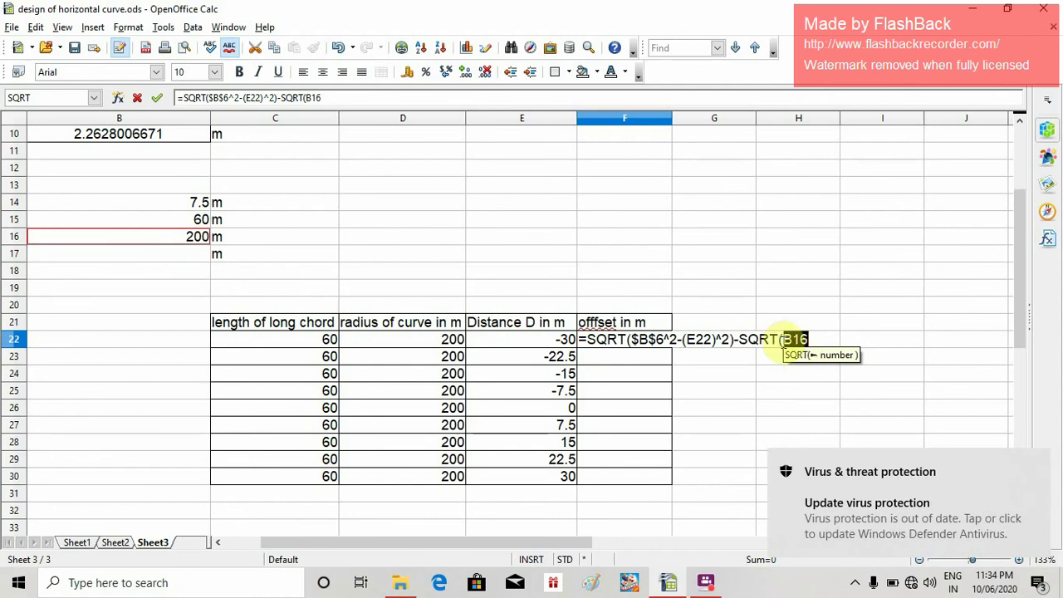
click(818, 336)
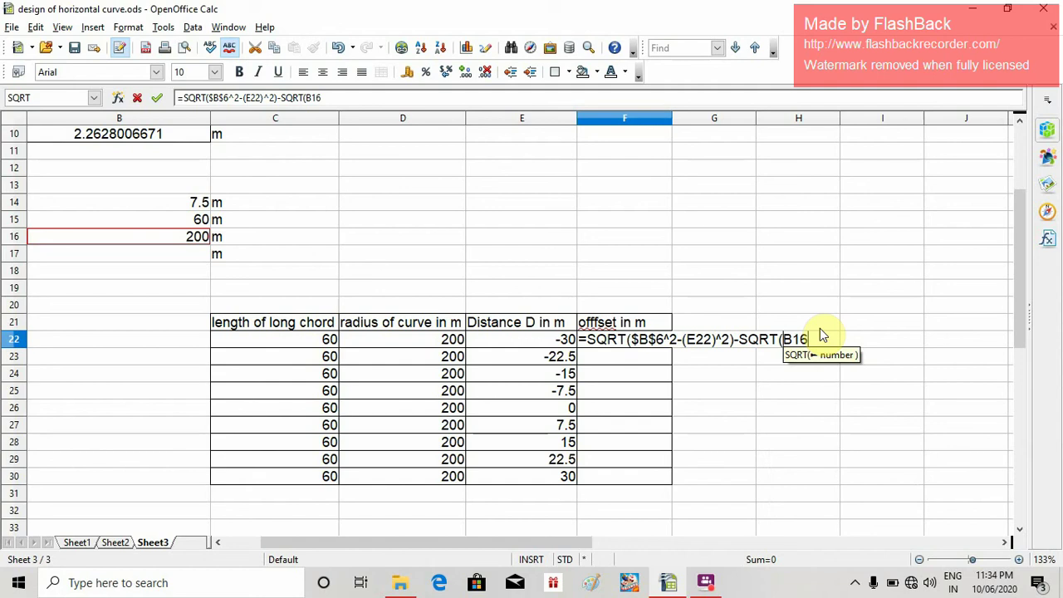
key(Left)
key(Left)
key(Left)
text($)
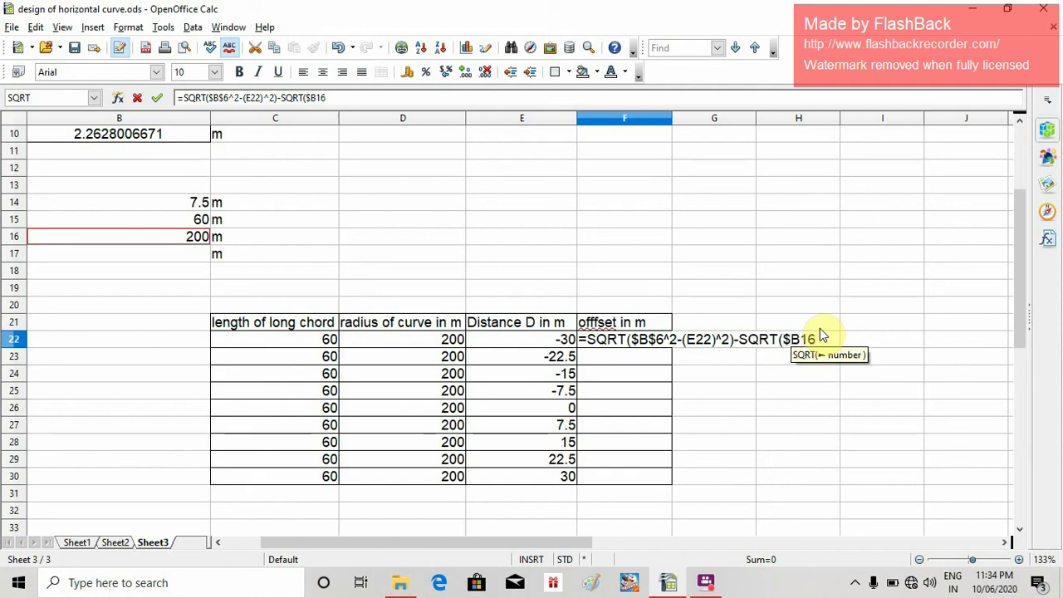
key(Right)
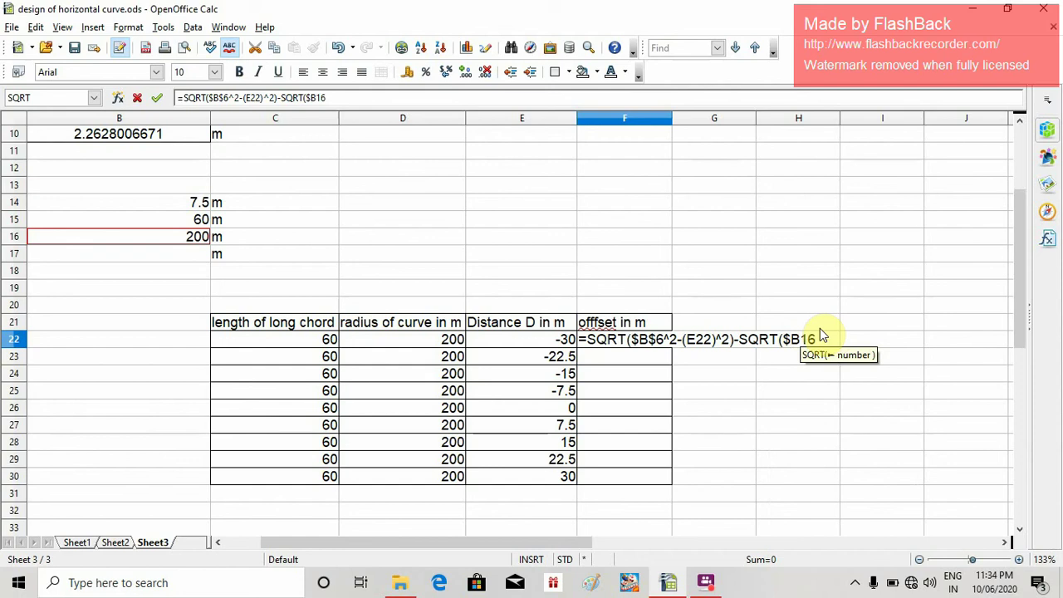
text($)
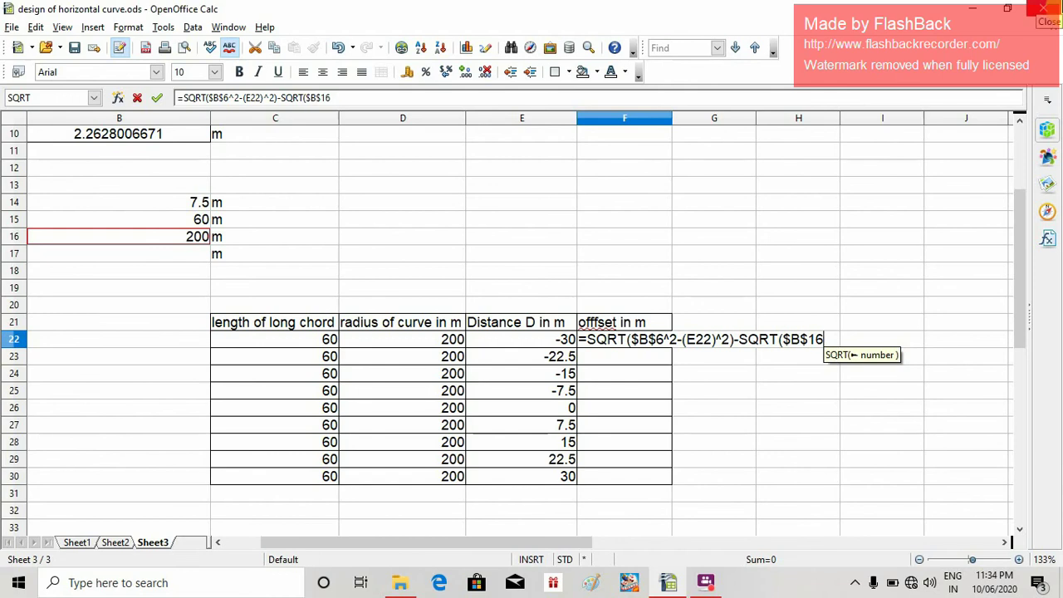
Step: Square the $B$16 radius in the F22 formula's second square root and open a subtracted bracket after it
text(^)
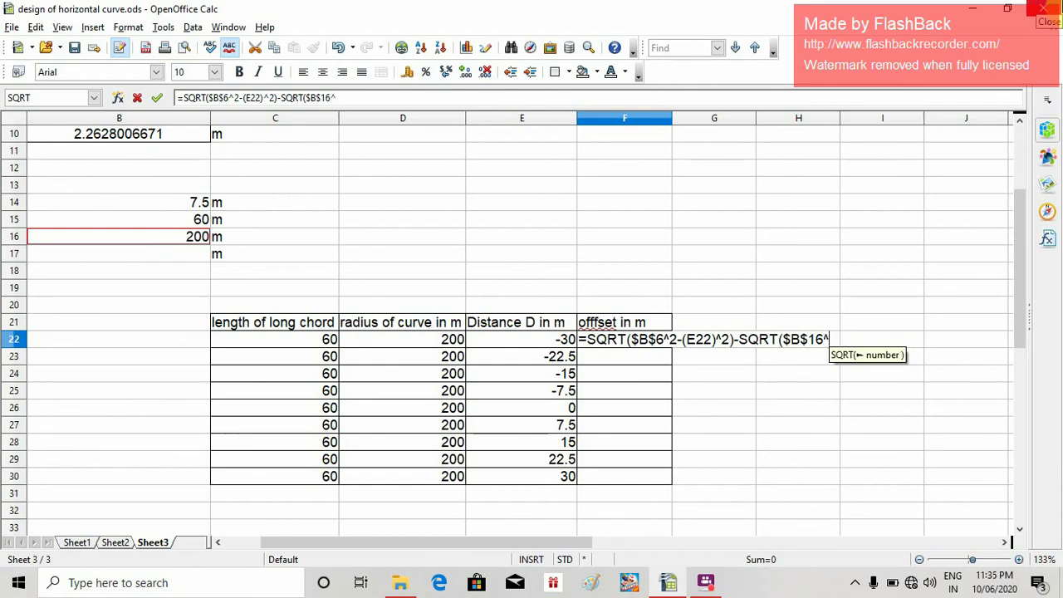
text(2)
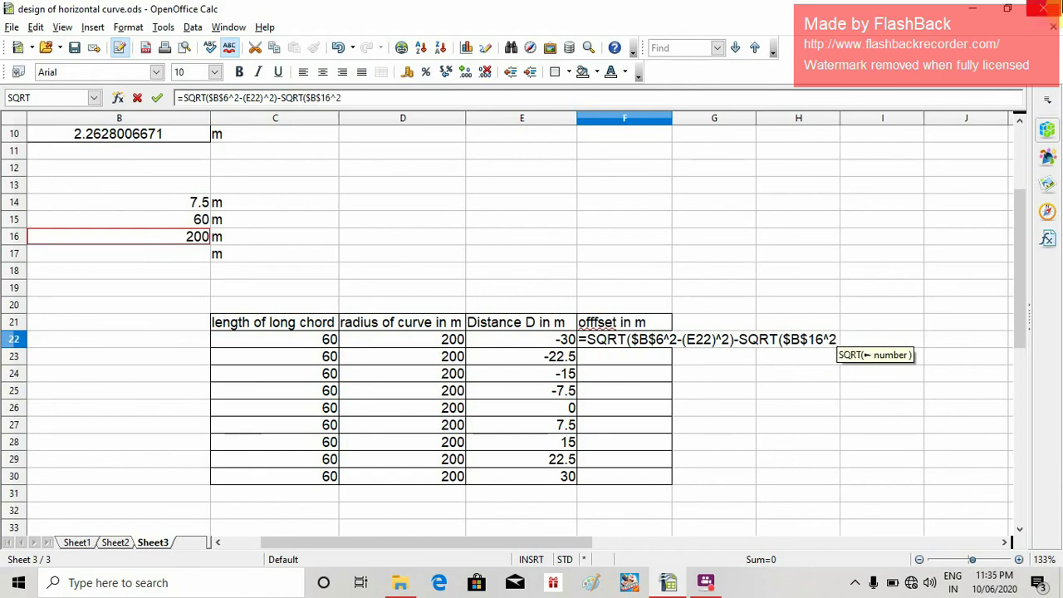
text(-)
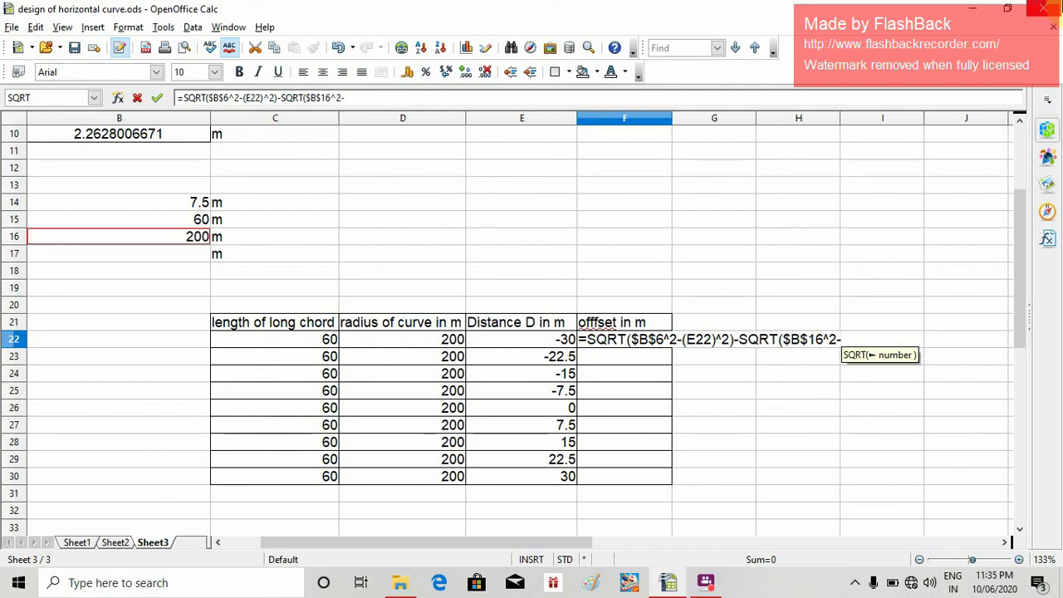
text(()
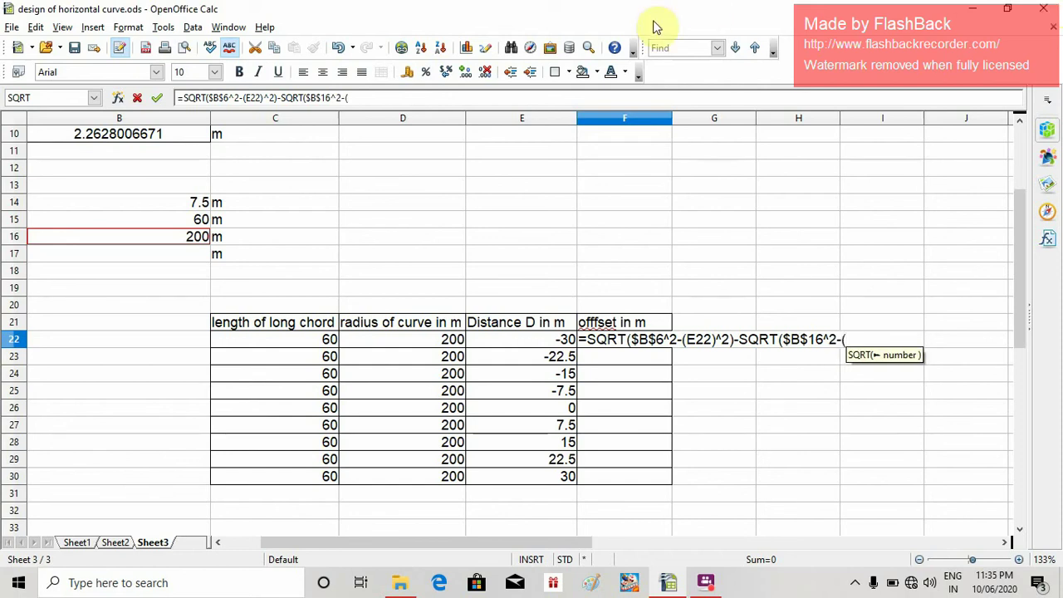
Step: Add the length of long chord from C22 inside the open bracket of the F22 formula as the absolute reference $C$22
click(184, 226)
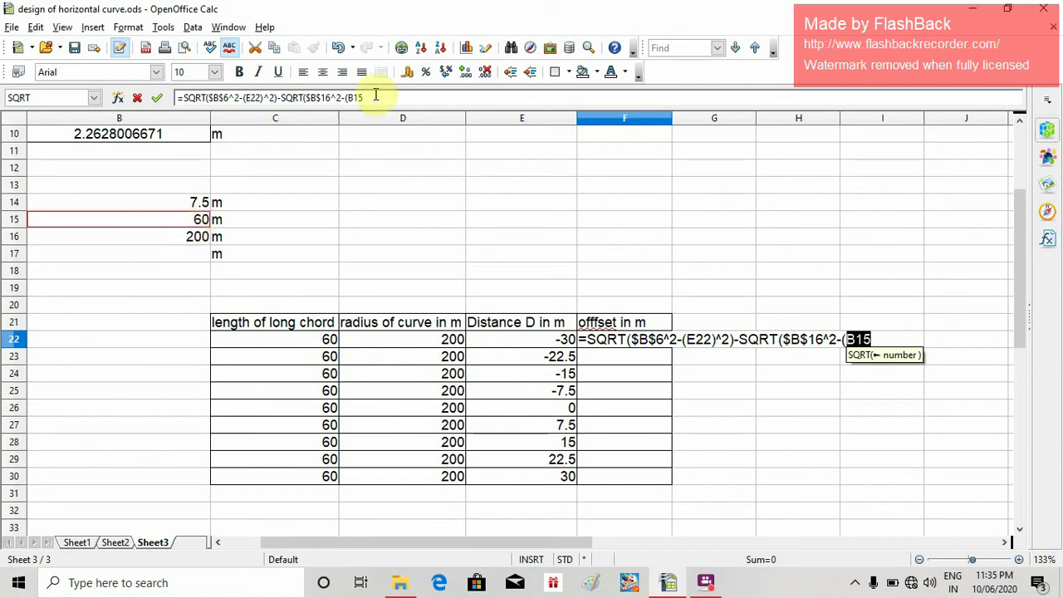
click(287, 338)
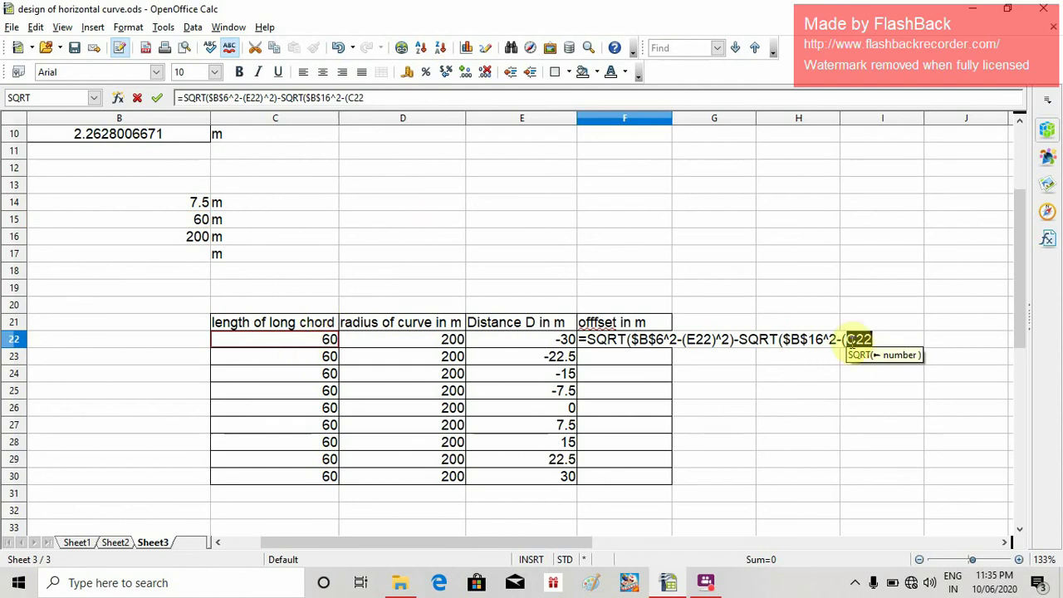
key(F2)
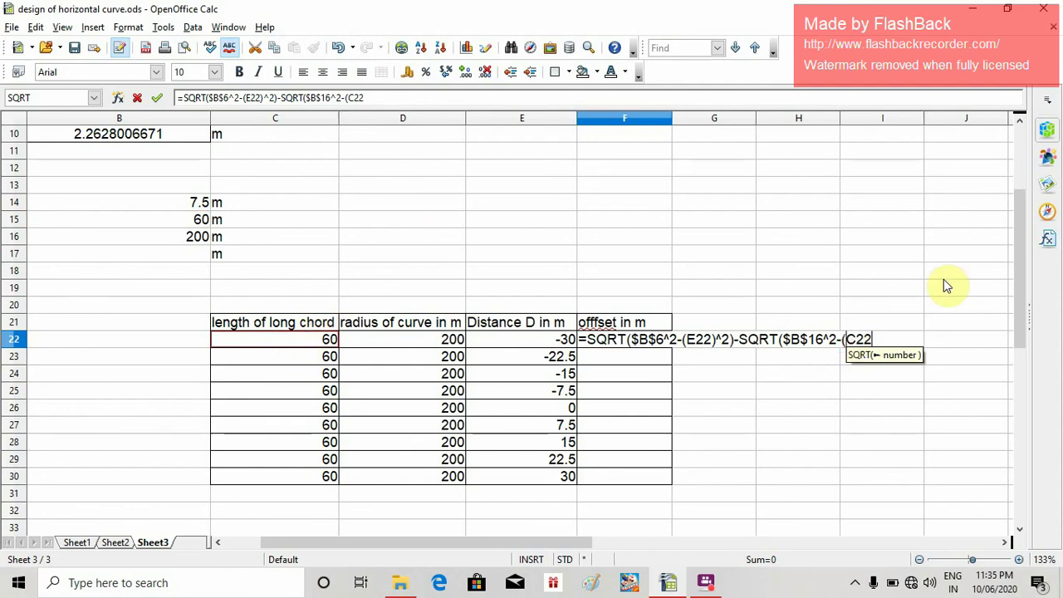
key(Left)
key(Left)
key(Left)
text($)
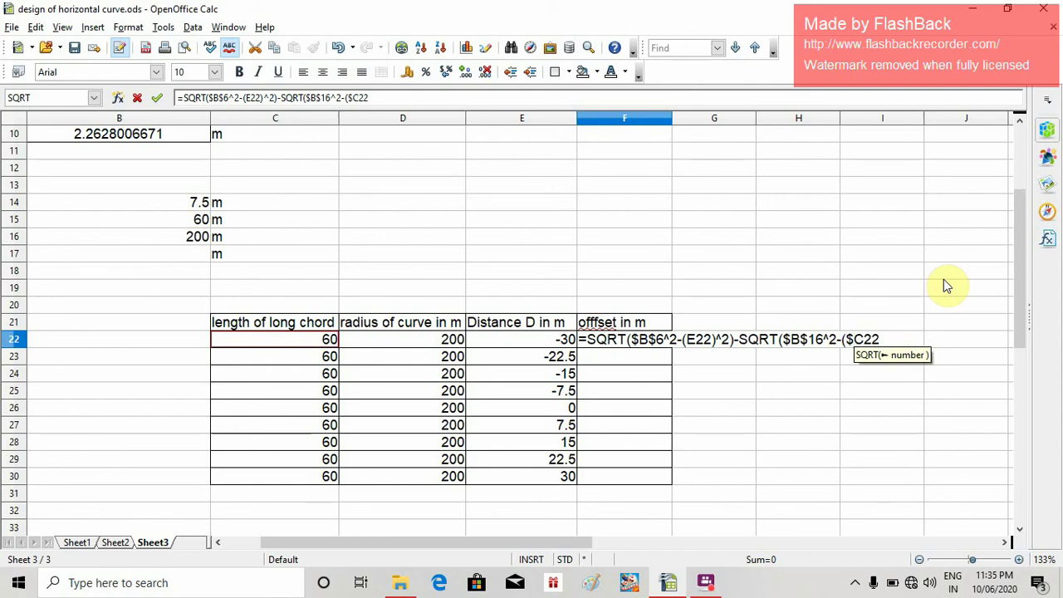
key(Right)
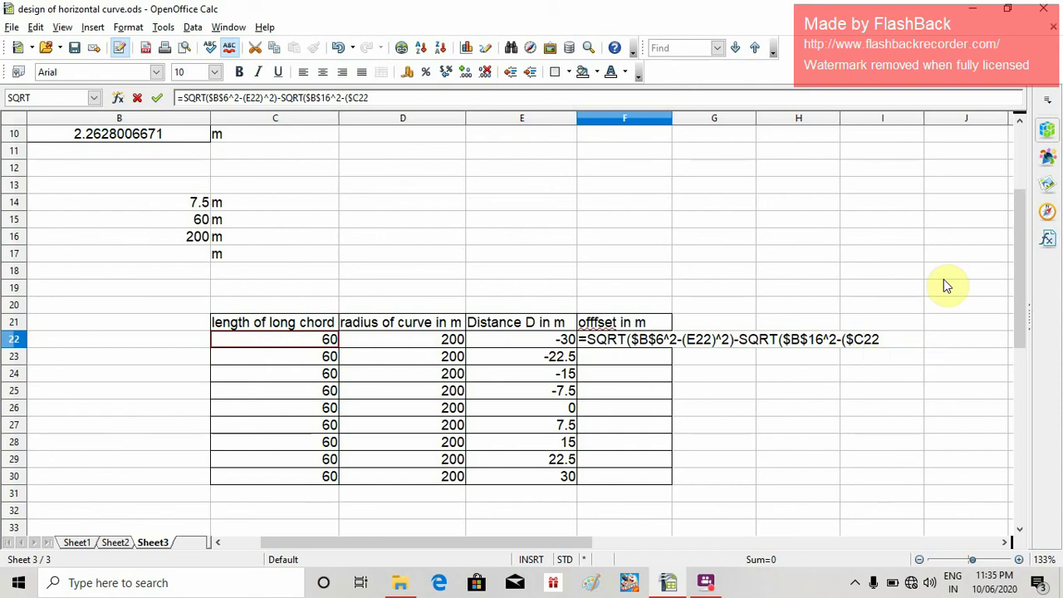
text($)
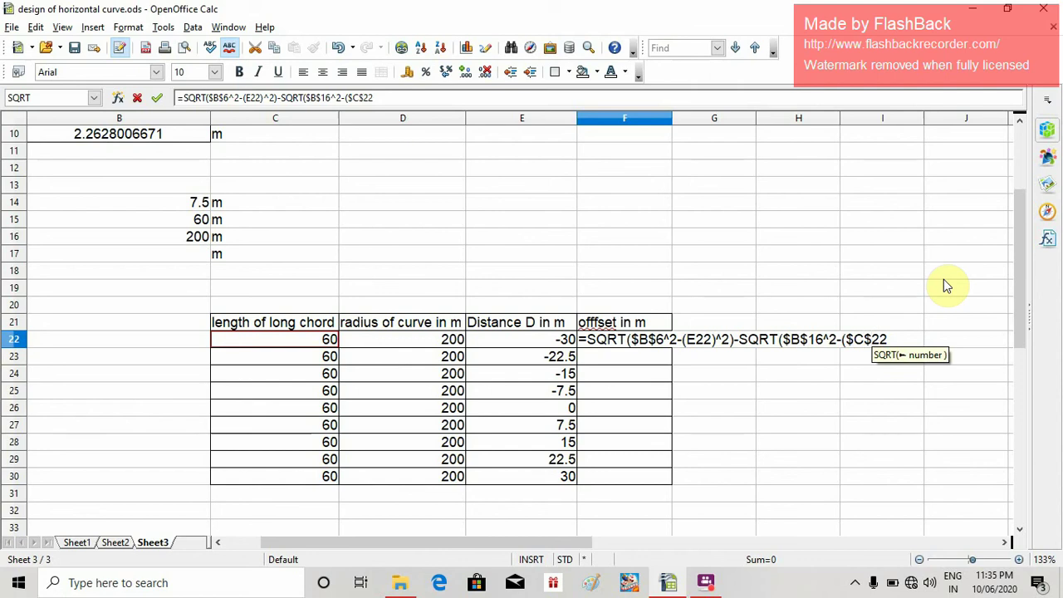
key(Right)
key(Right)
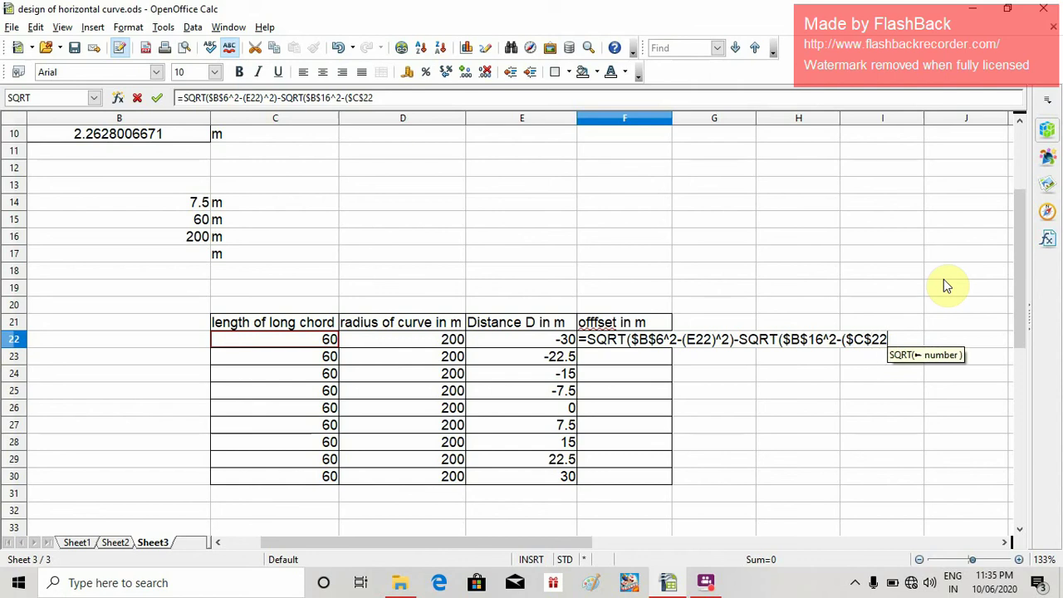
Step: Complete the F22 formula by dividing $C$22 by 2, squaring the bracket with ^2 and closing the second square root
text(/)
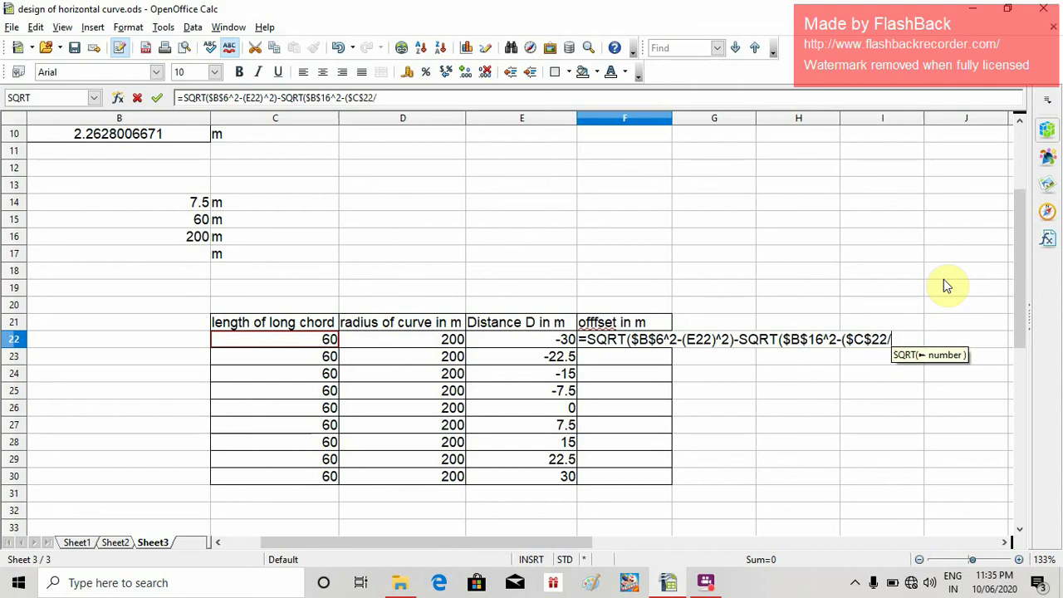
text(2)
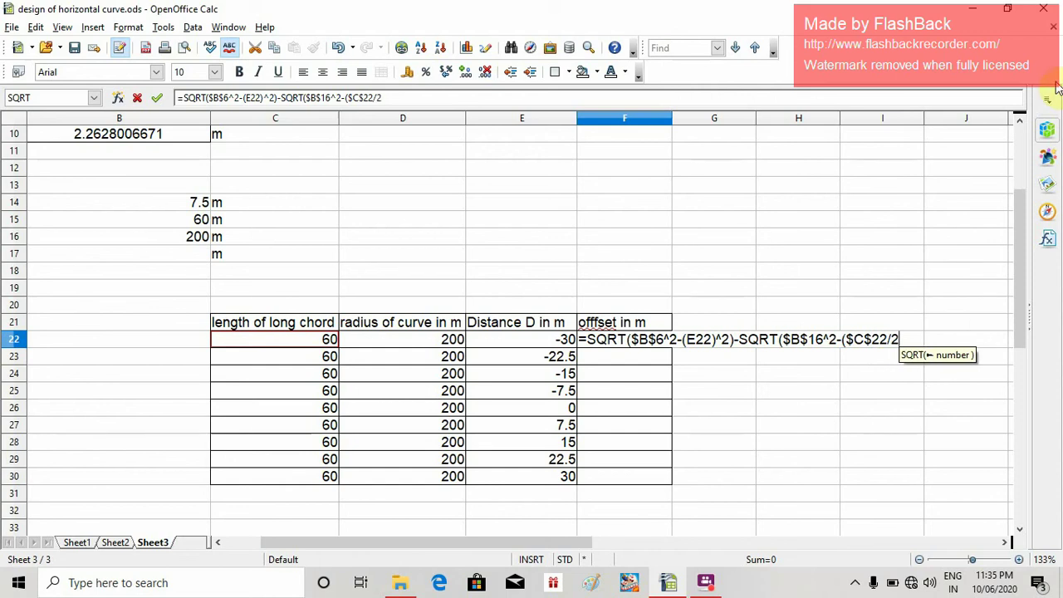
text())
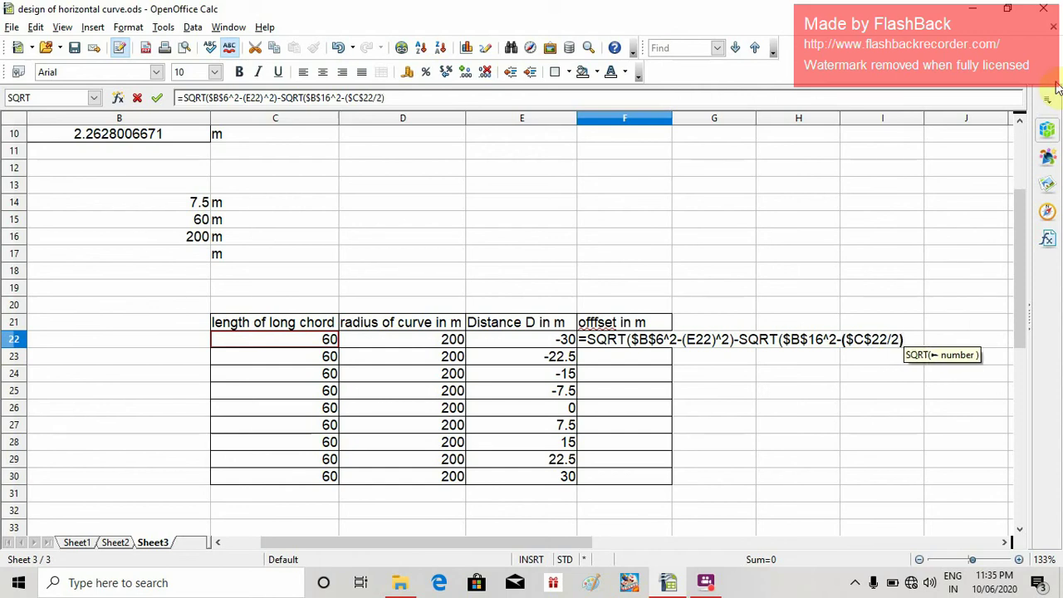
text(^2)
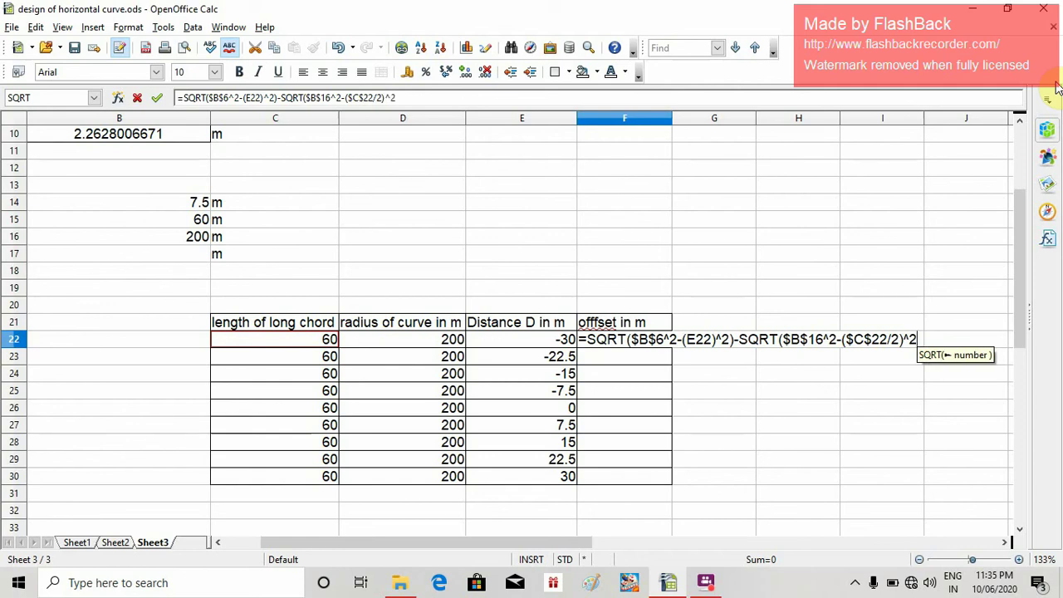
text())
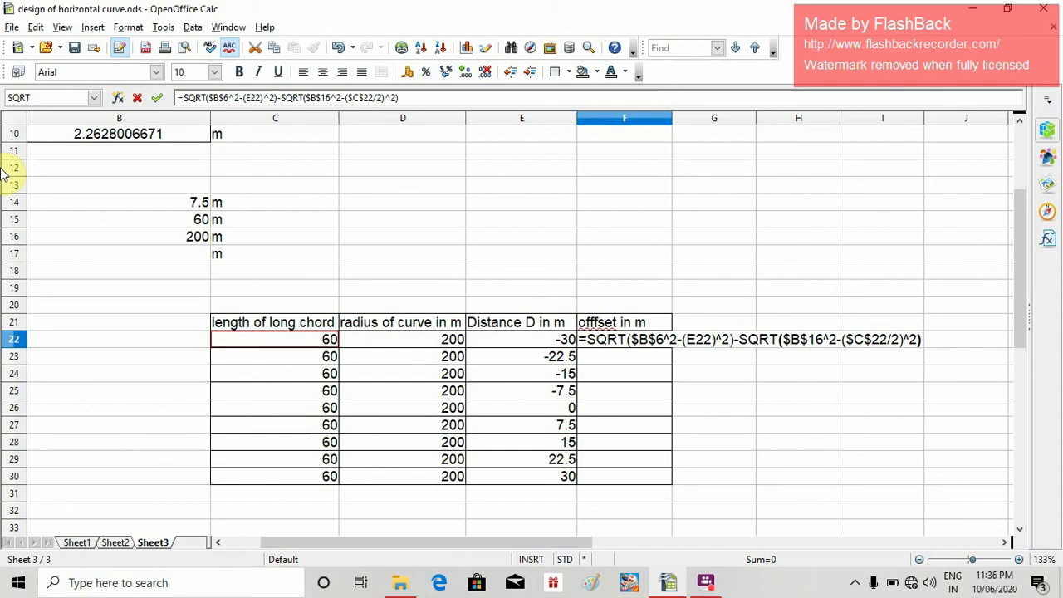
key(ctrl+s)
key(Return)
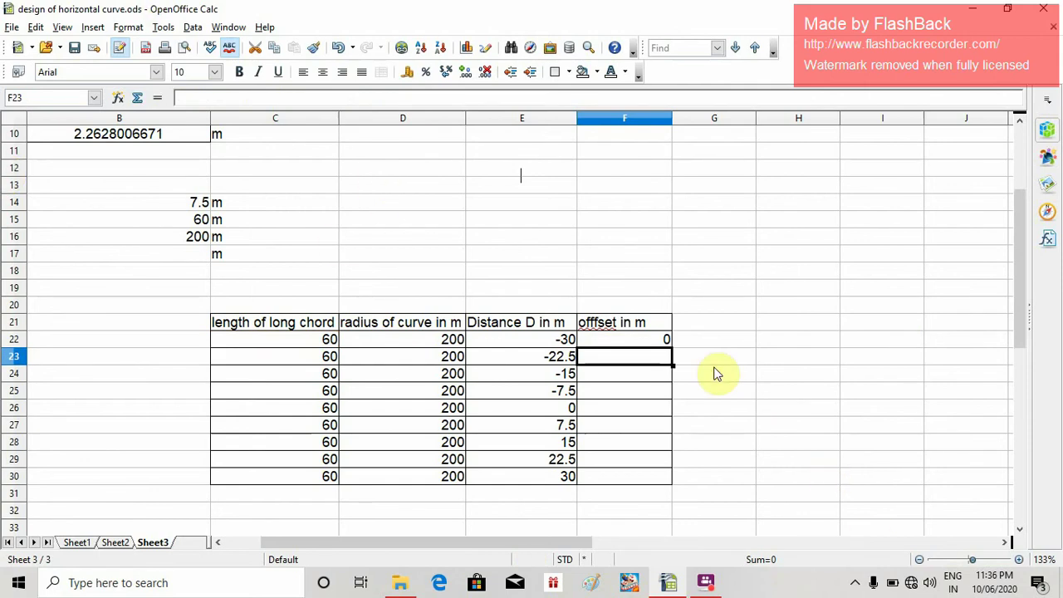
Step: Fill the offset formula from F22 down through F30
click(662, 342)
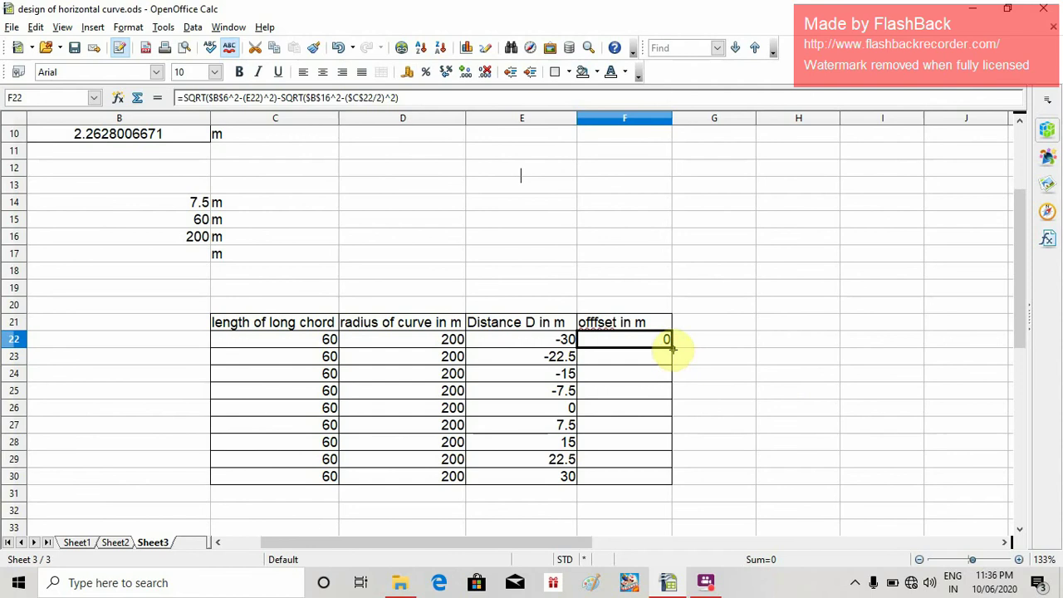
drag(672, 347, 669, 481)
click(725, 409)
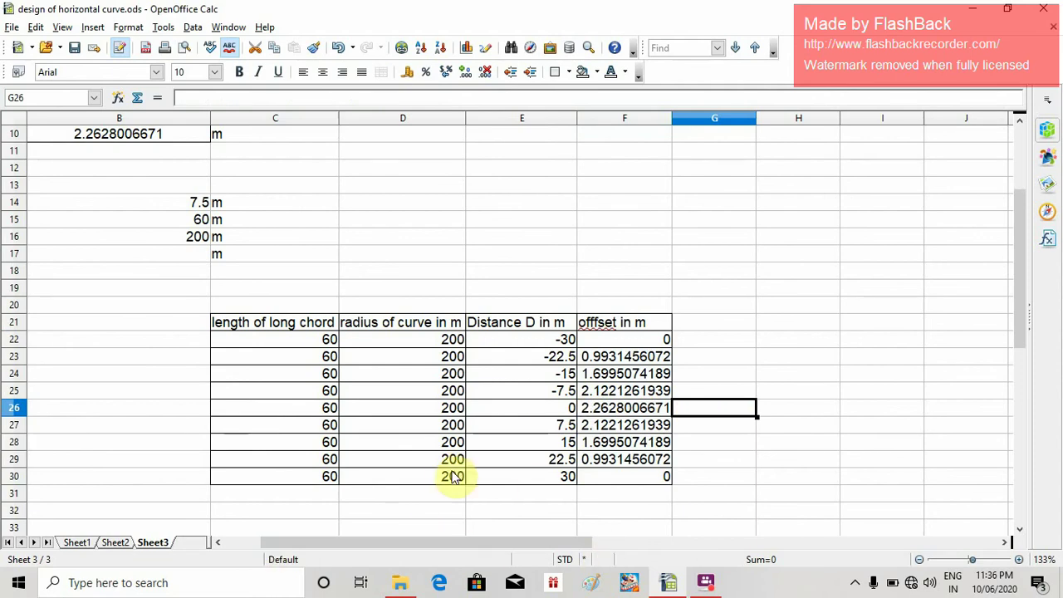
Step: Examine the offsets in column F, comparing the one at zero distance with B10 and those at opposite distances with each other
scroll(519, 461, down, 1)
scroll(511, 432, up, 1)
scroll(511, 432, up, 2)
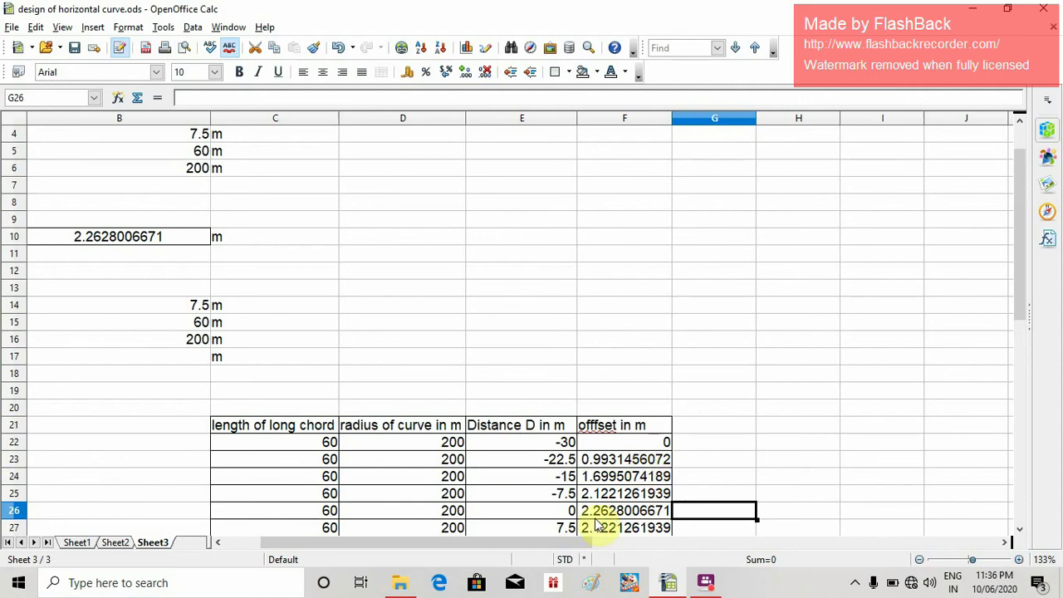
scroll(629, 503, down, 3)
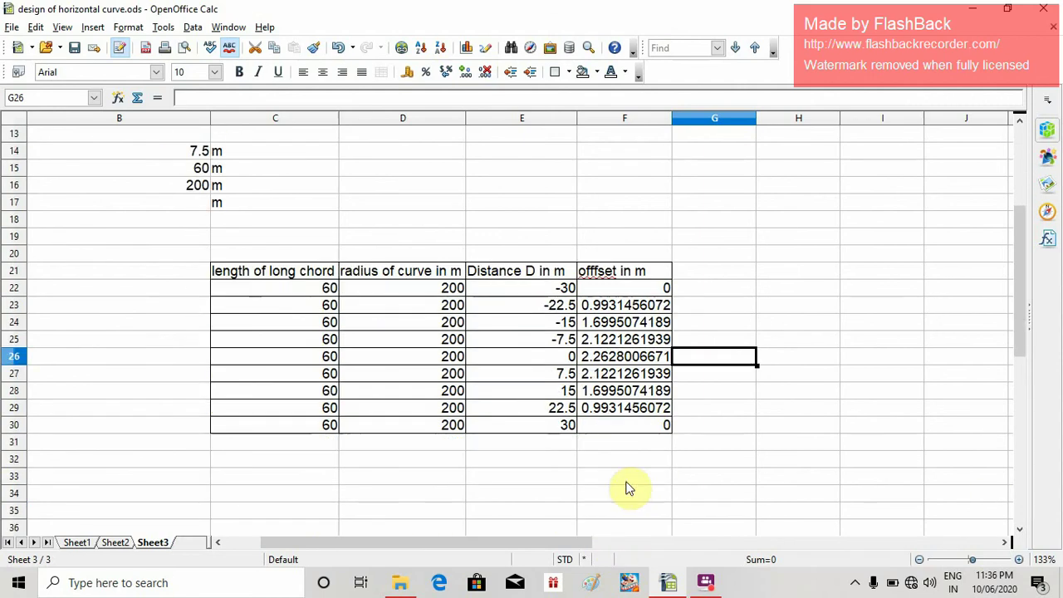
click(623, 358)
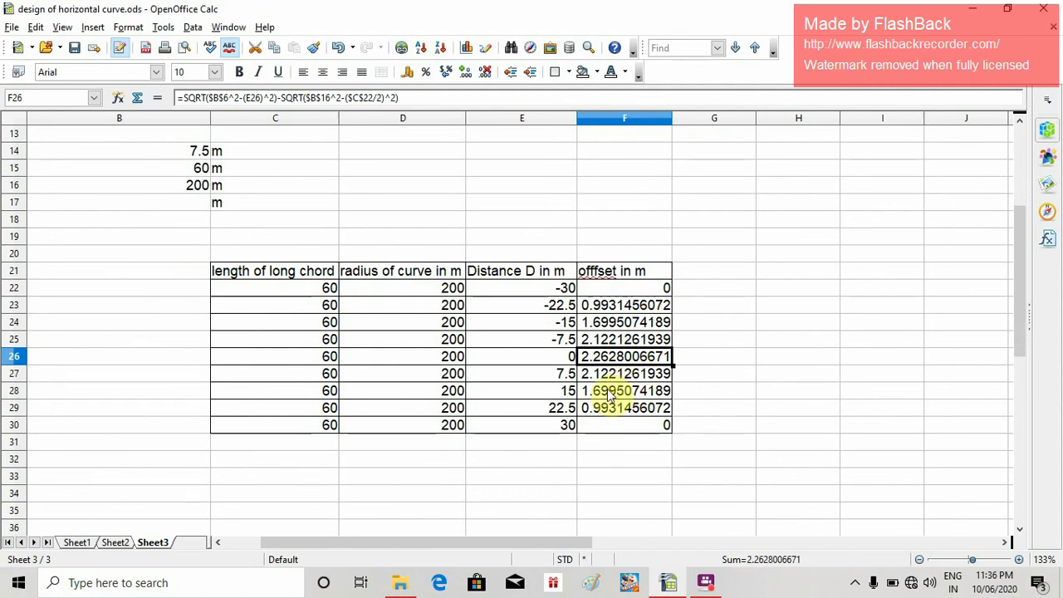
click(611, 395)
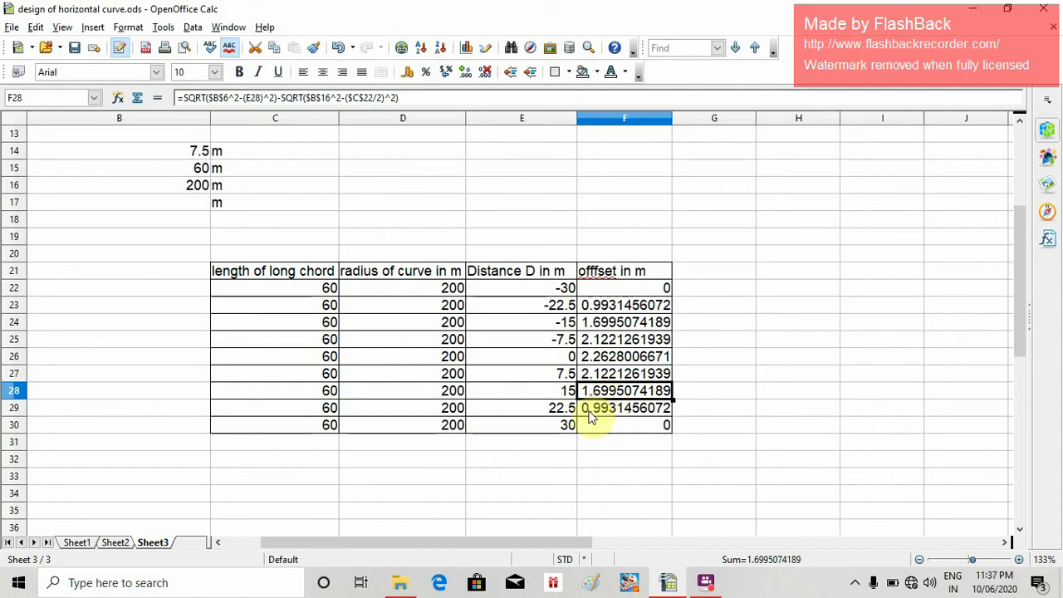
click(633, 326)
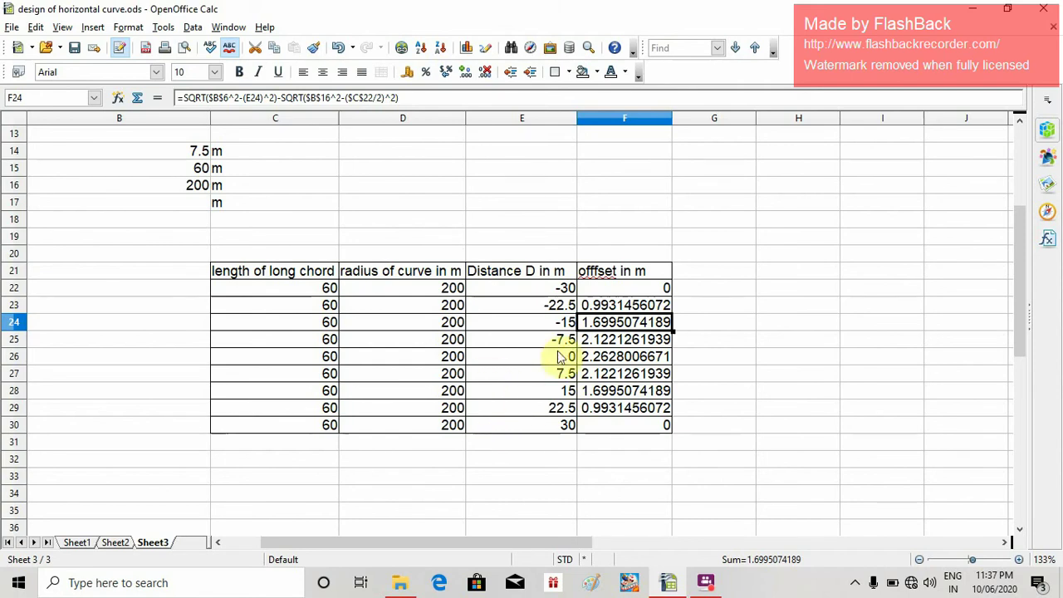
click(799, 277)
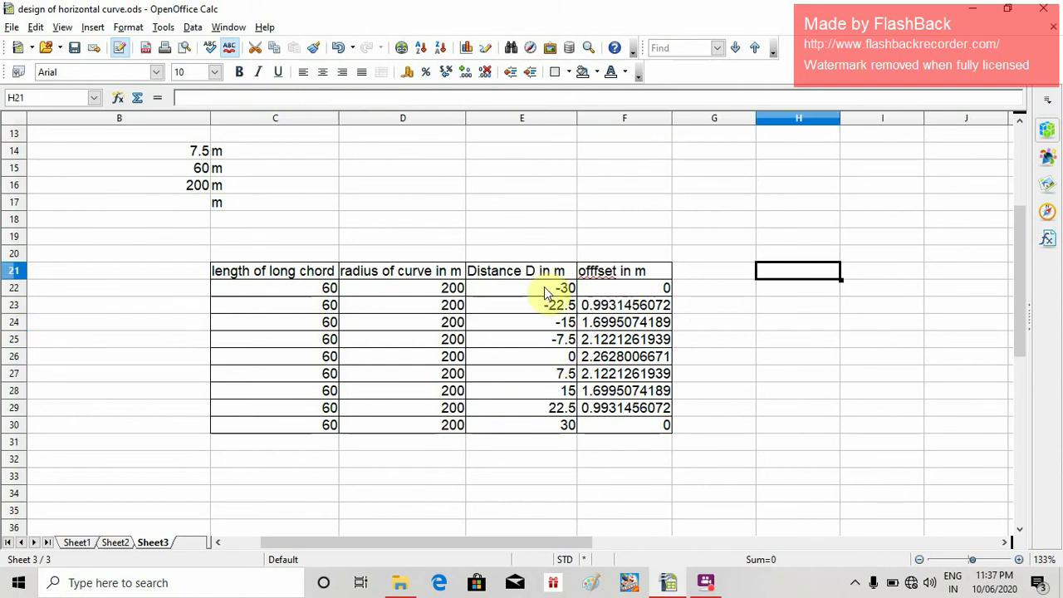
Step: Insert an XY (Scatter) chart of the Points and Lines type from the distance and offset values in E22:F30
drag(544, 286, 629, 424)
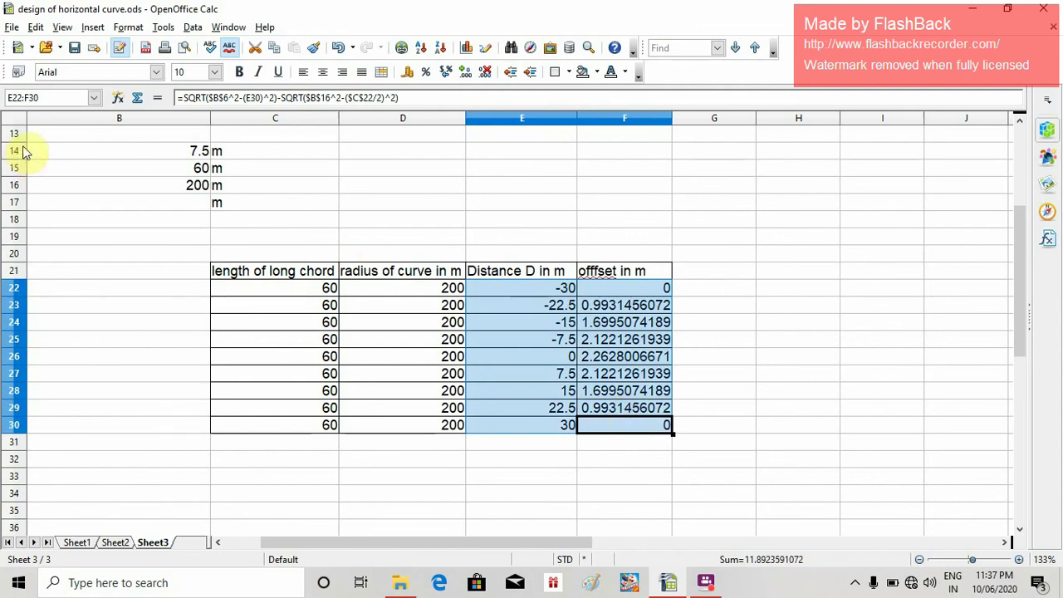
click(93, 28)
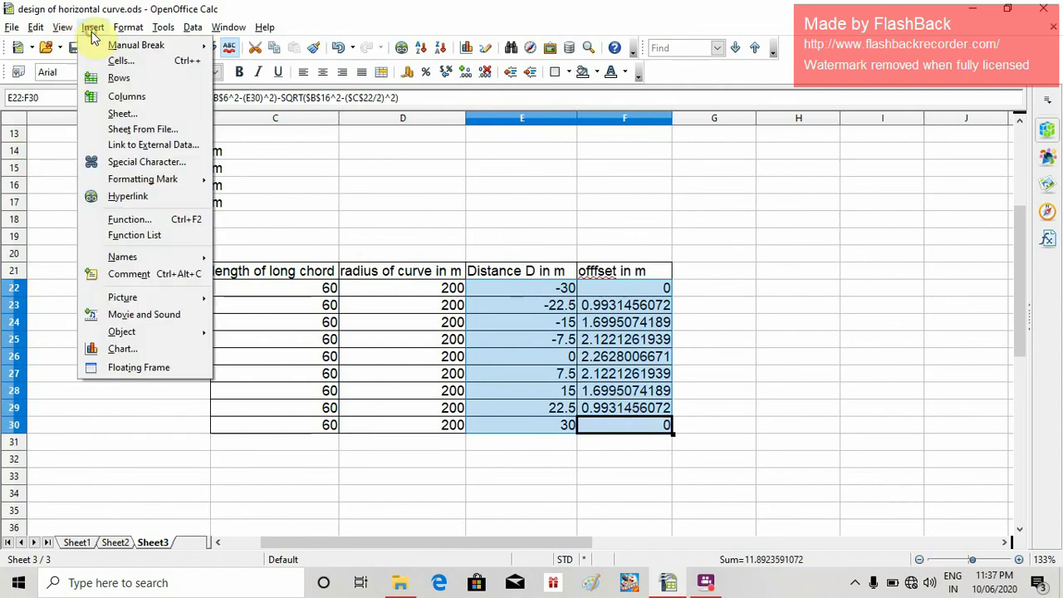
click(121, 349)
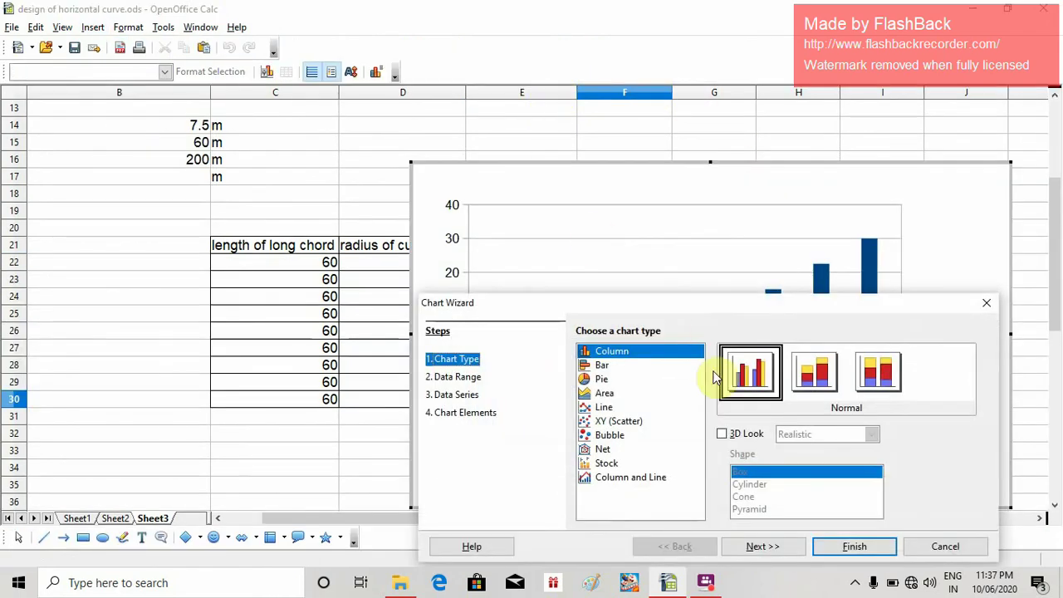
click(627, 424)
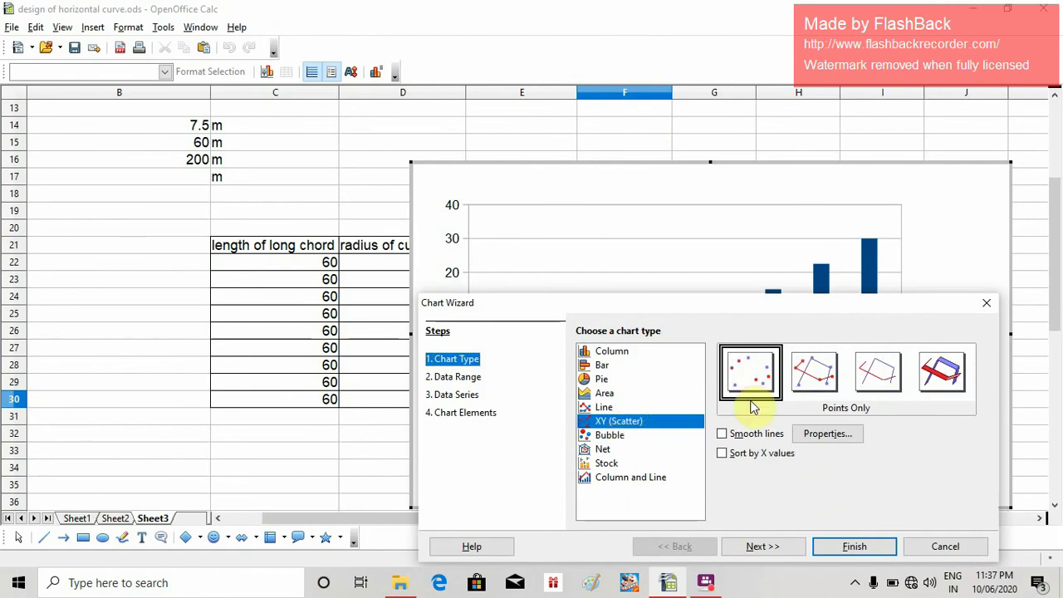
click(827, 378)
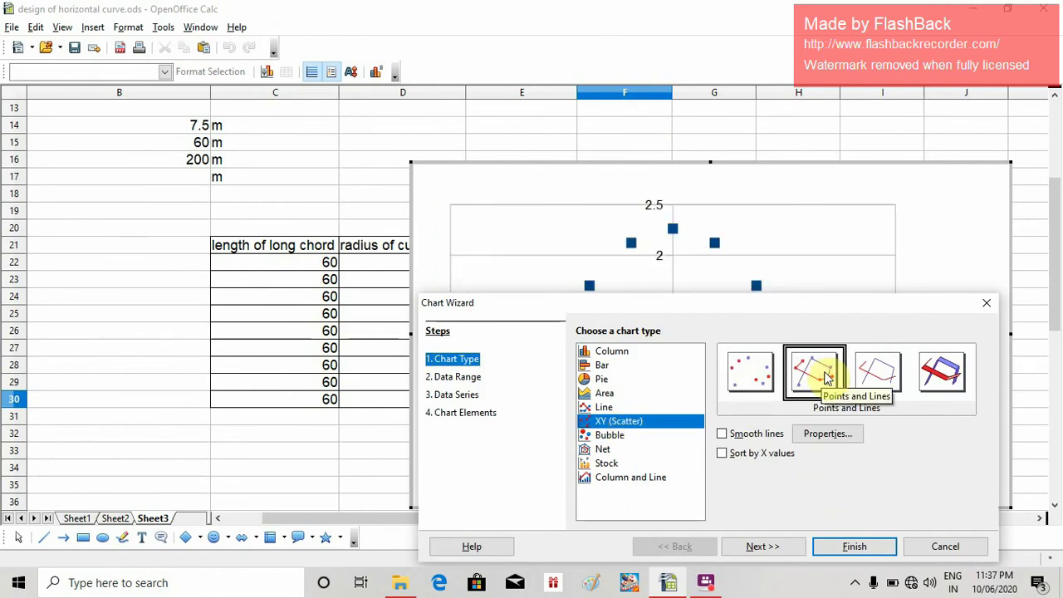
click(853, 546)
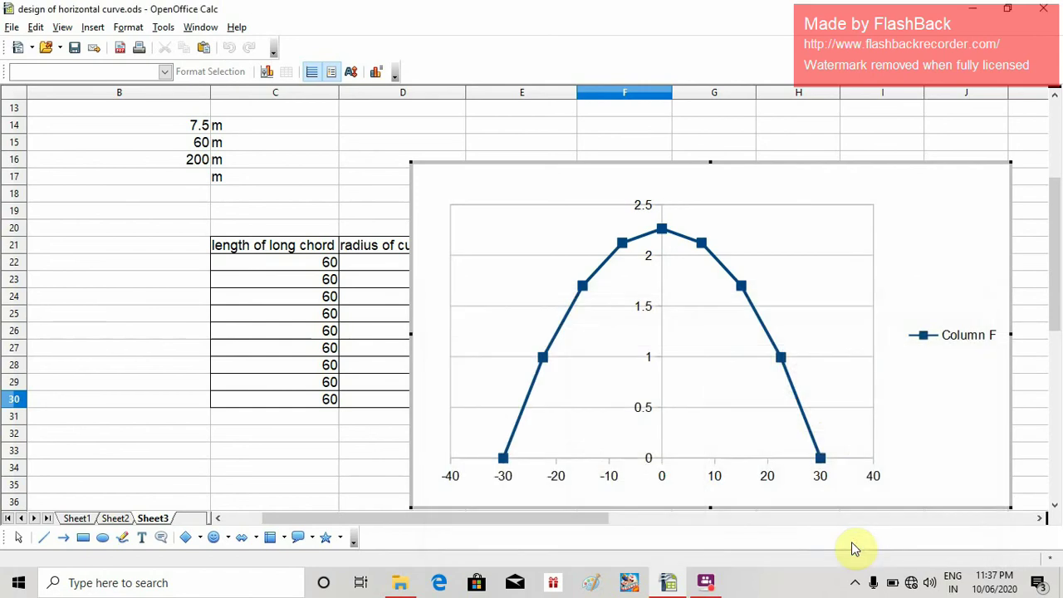
Step: Move the offset chart off the table and place it directly below the last table row, starting around row 31
click(919, 307)
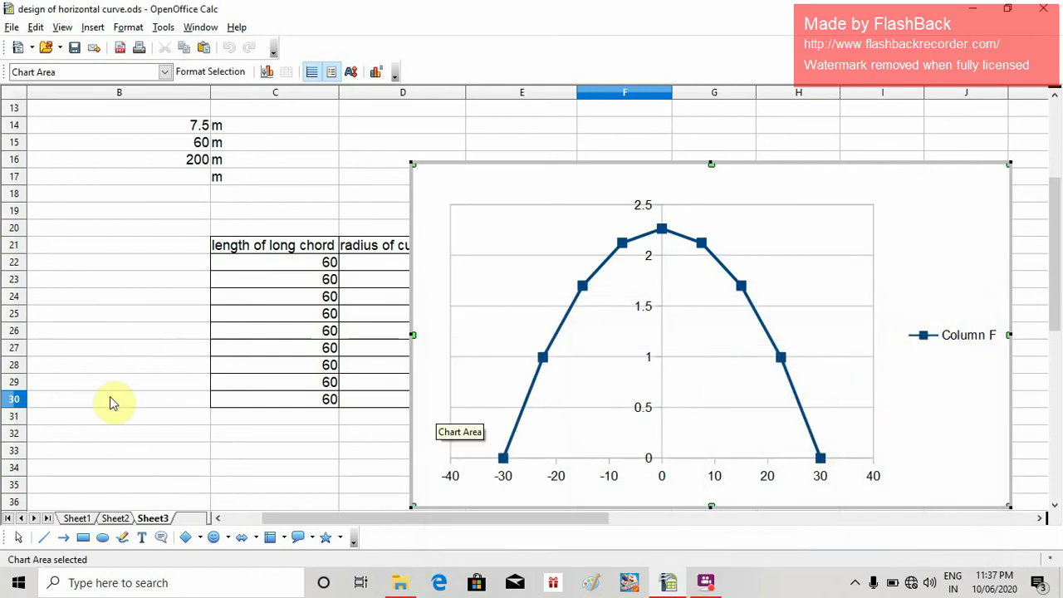
click(952, 143)
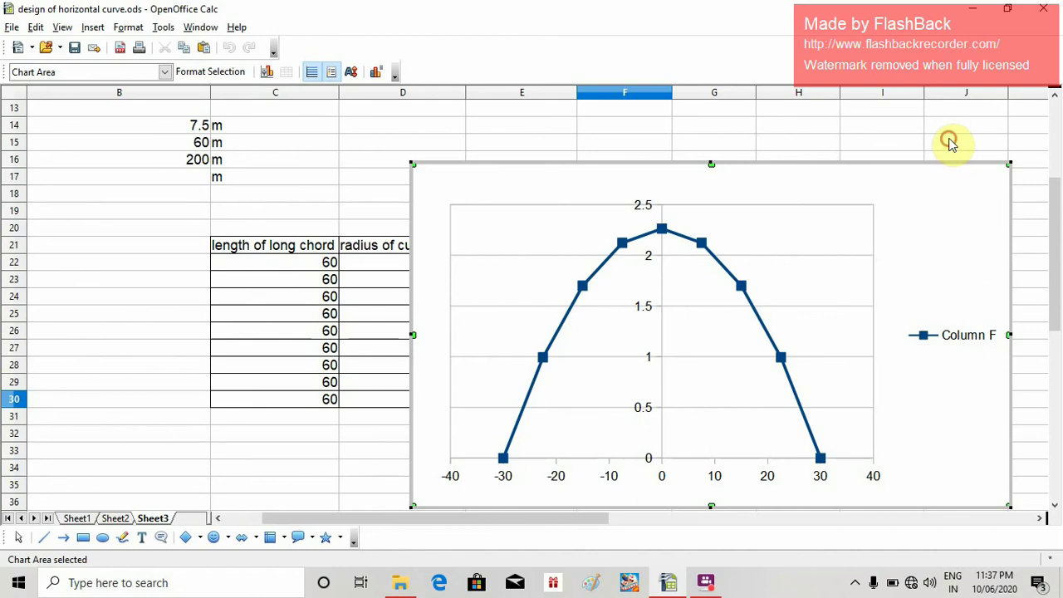
drag(935, 264, 188, 349)
scroll(738, 335, down, 6)
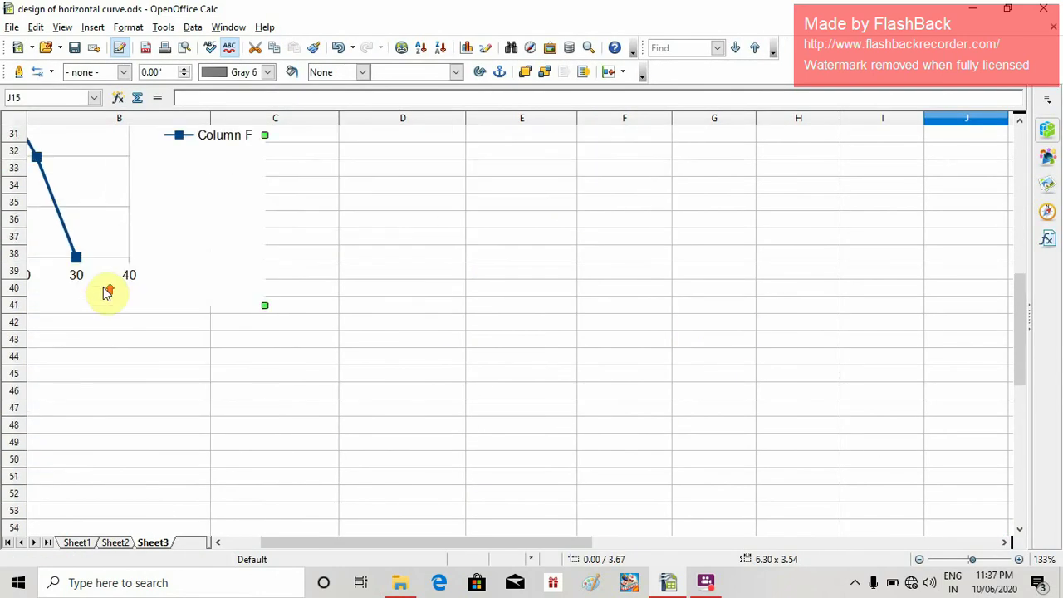
scroll(124, 299, up, 8)
drag(168, 399, 256, 471)
scroll(451, 261, down, 7)
drag(308, 207, 576, 304)
scroll(673, 275, down, 5)
scroll(421, 388, up, 5)
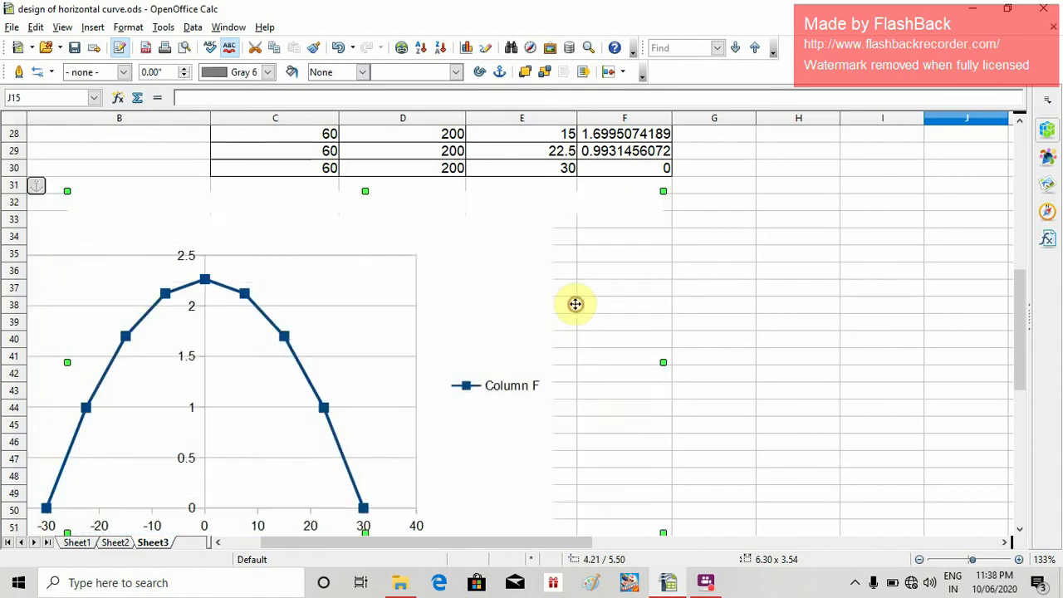
Step: Shrink the offset chart in width and height to about 4.12 x 3.12
drag(663, 363, 453, 359)
scroll(280, 361, down, 4)
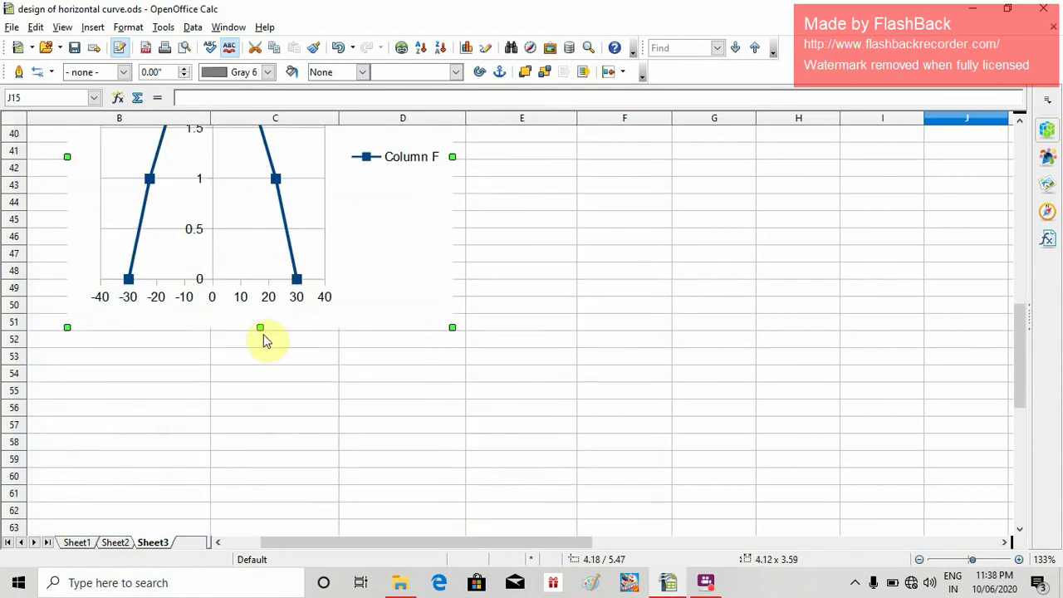
drag(257, 327, 258, 281)
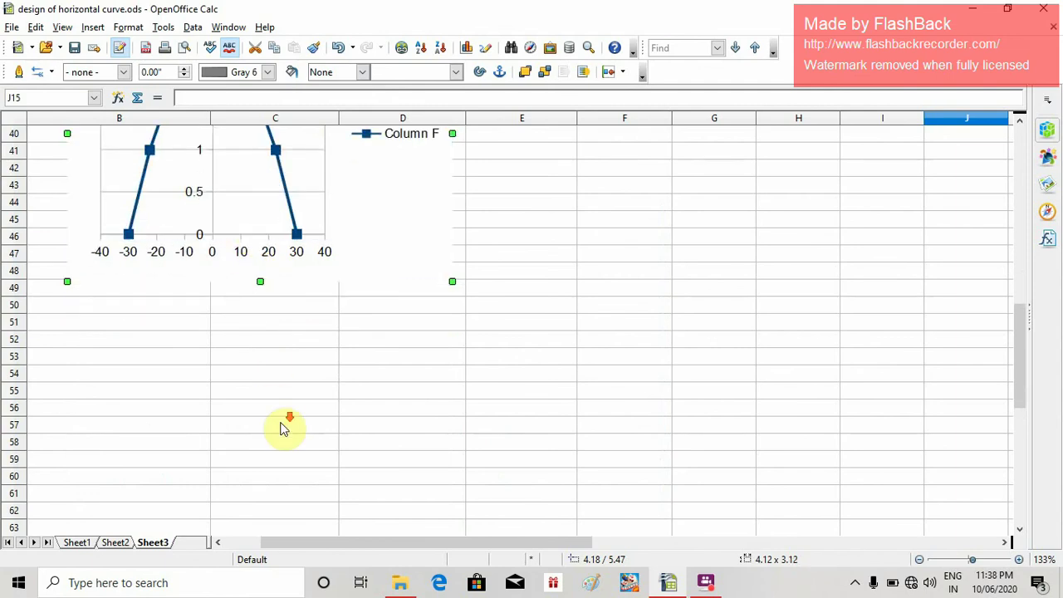
scroll(291, 413, down, 1)
Step: Move the offset chart into columns A and B beside the table, starting at row 20, and widen it to about 4.47 x 3.12
scroll(291, 413, up, 8)
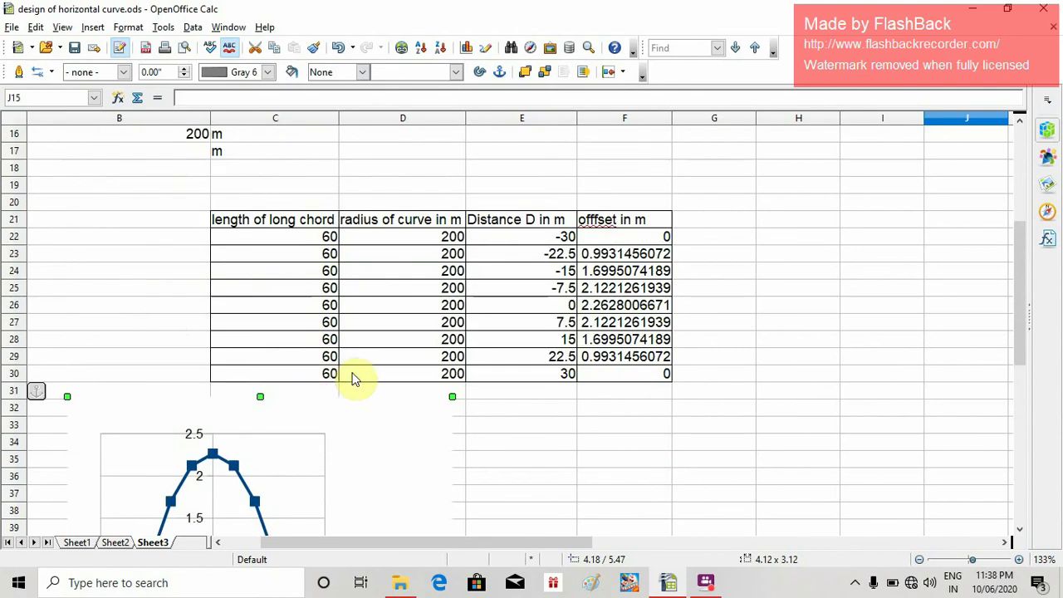
scroll(351, 375, down, 1)
drag(412, 344, 376, 340)
scroll(394, 352, up, 7)
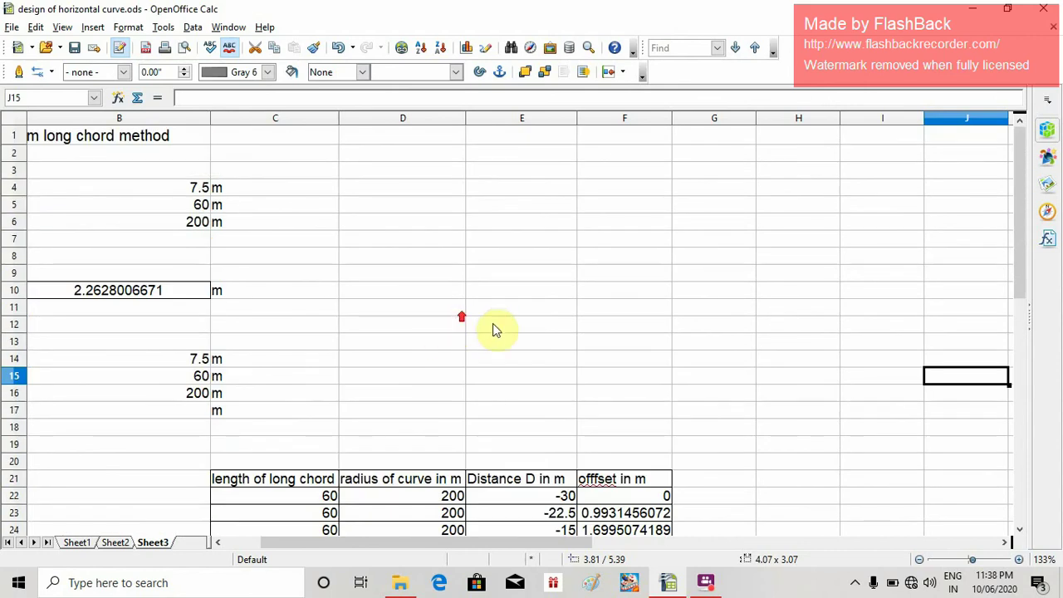
drag(572, 544, 540, 550)
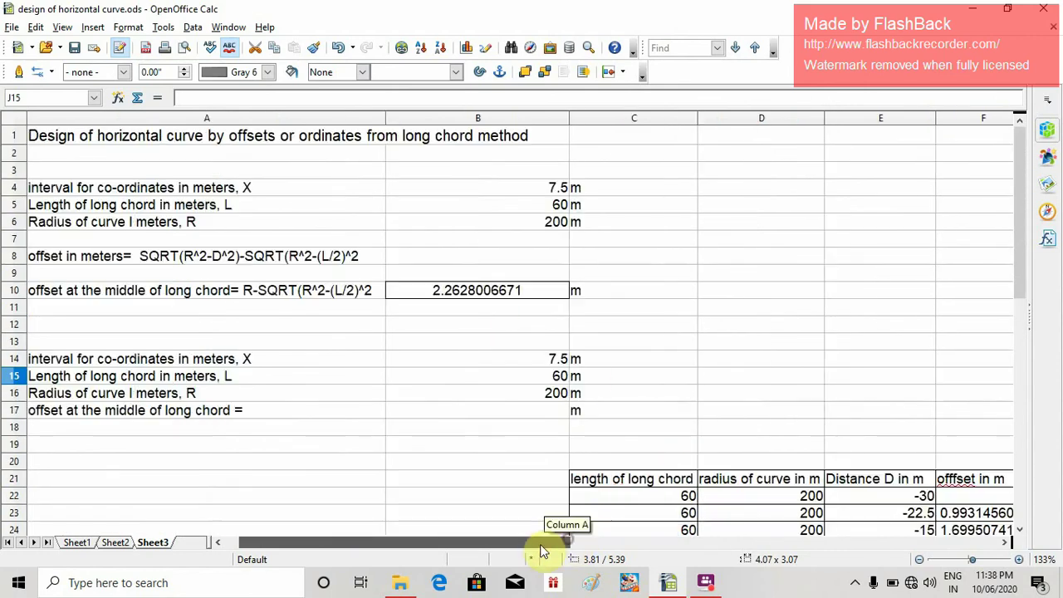
scroll(643, 430, down, 3)
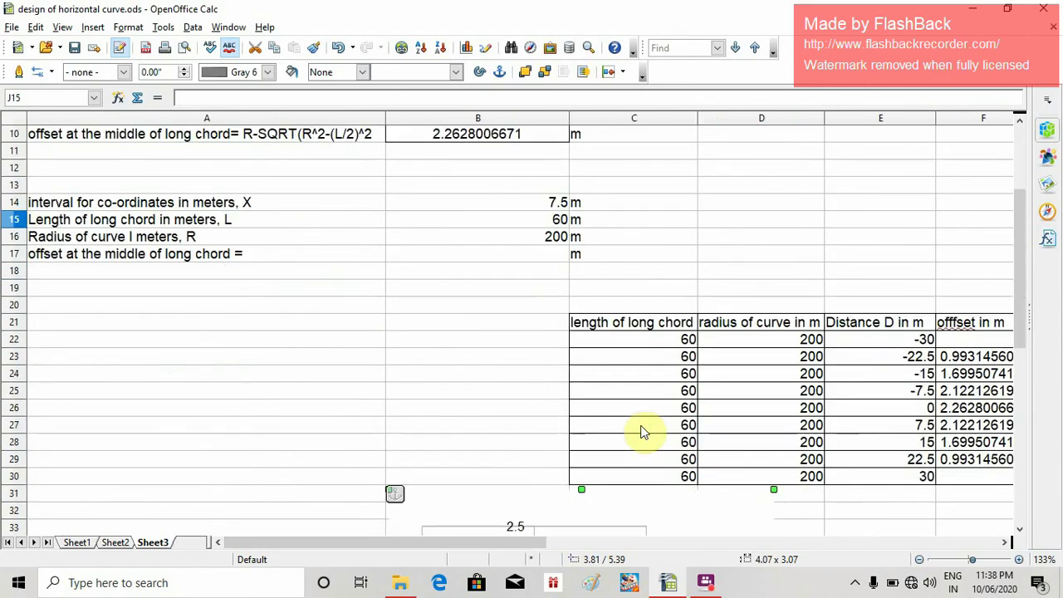
scroll(644, 432, down, 4)
drag(702, 384, 399, 214)
scroll(391, 363, up, 6)
scroll(422, 330, down, 4)
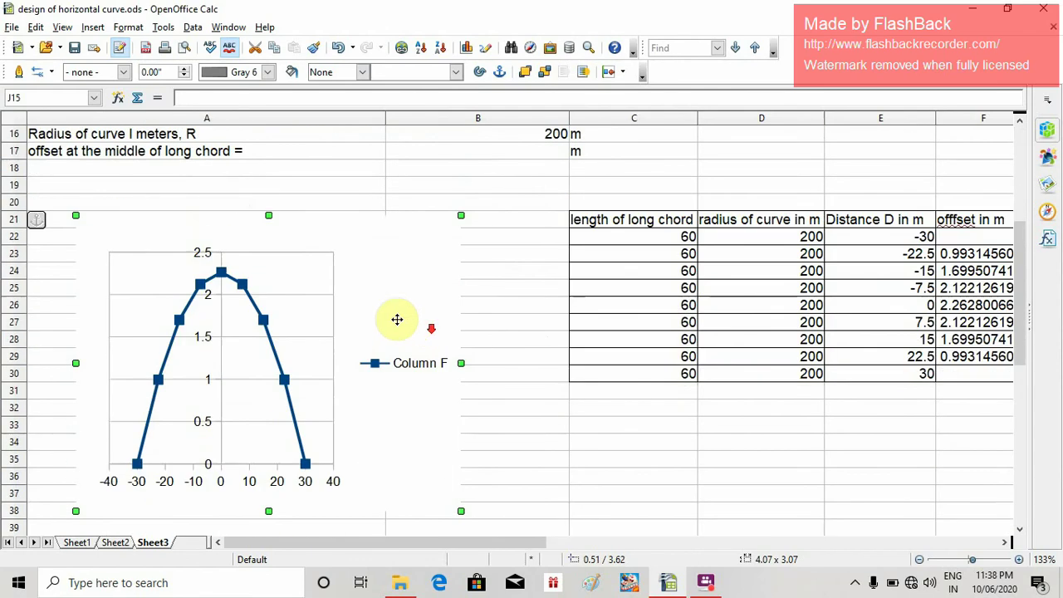
drag(413, 295, 425, 280)
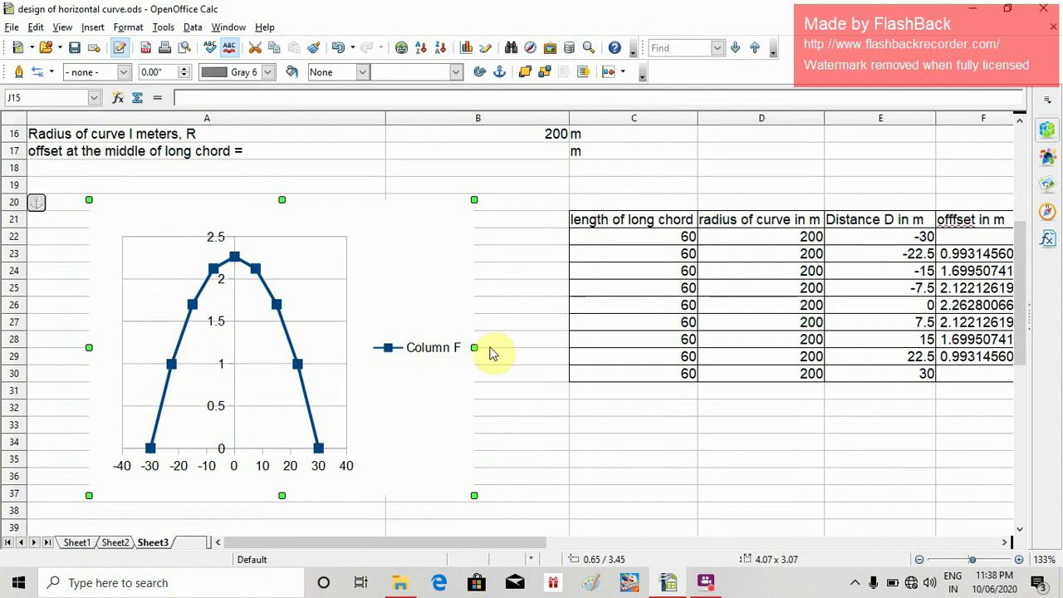
drag(475, 347, 508, 348)
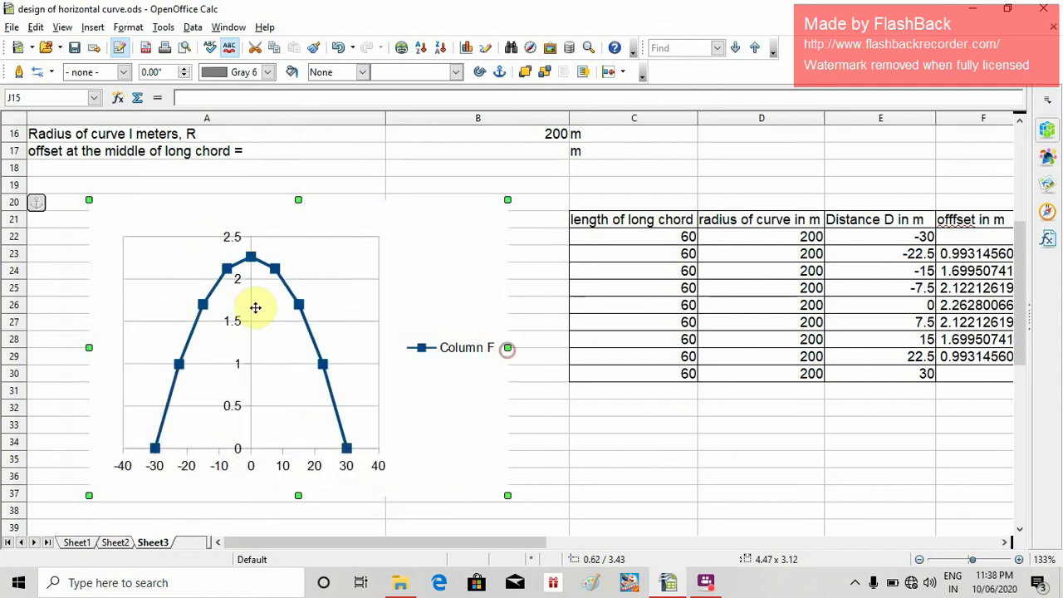
Step: Insert data labels on the Column F series of the offset chart and return to the sheet
double_click(300, 302)
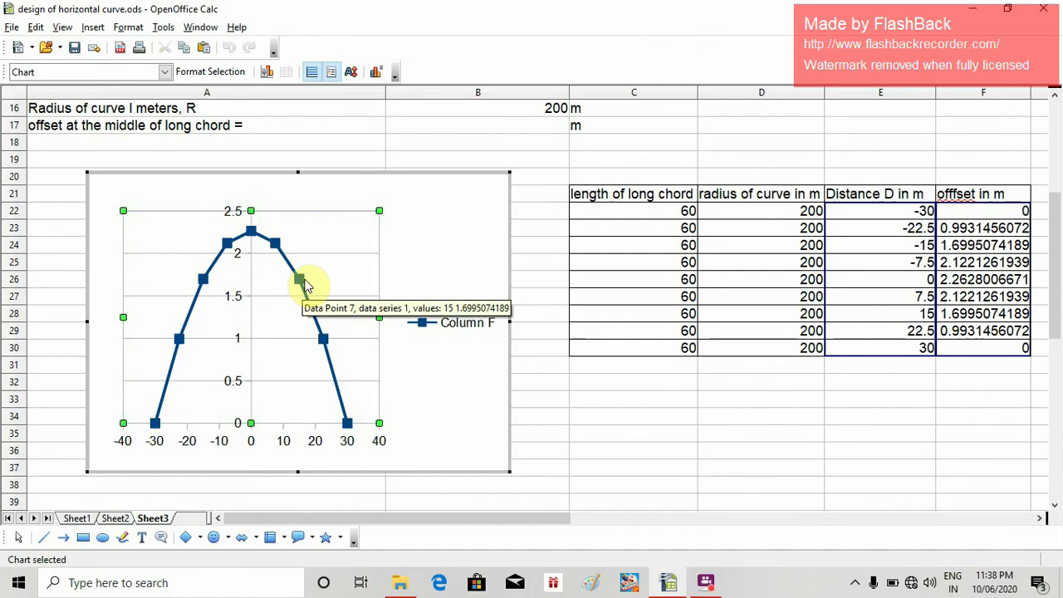
click(301, 281)
double_click(300, 281)
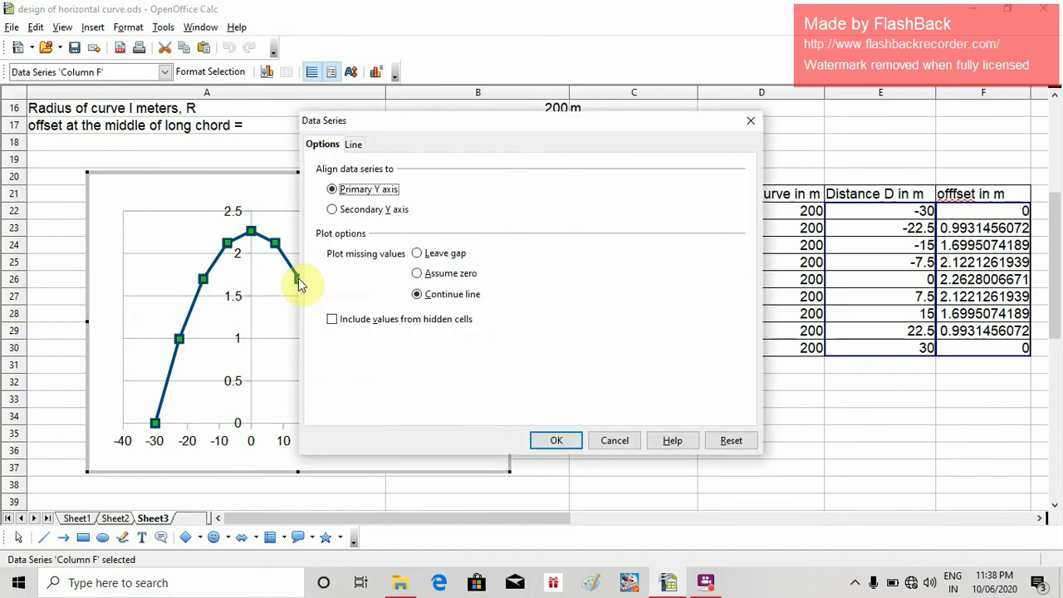
click(750, 120)
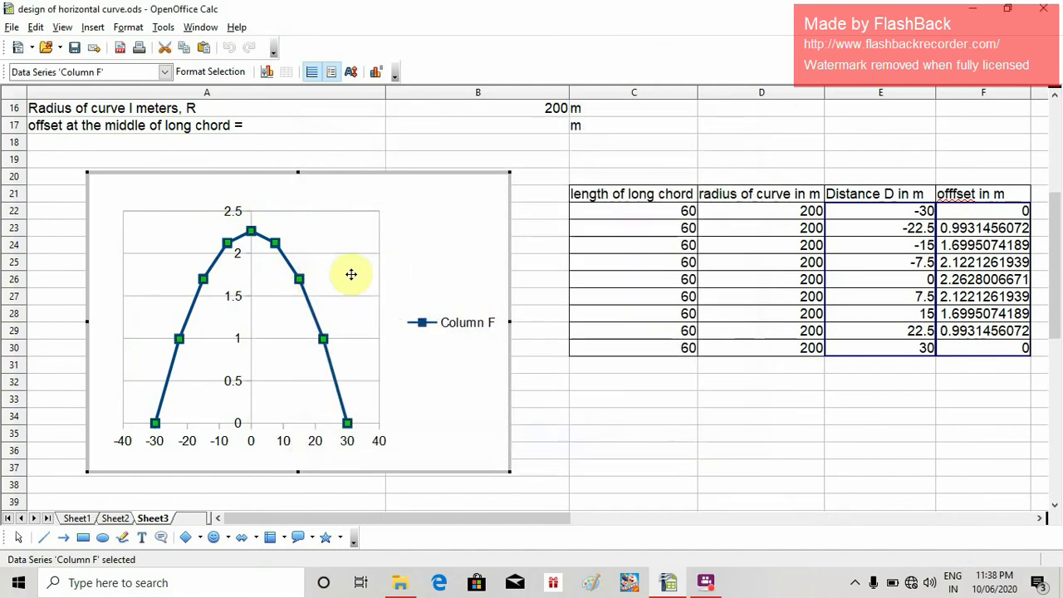
right_click(300, 281)
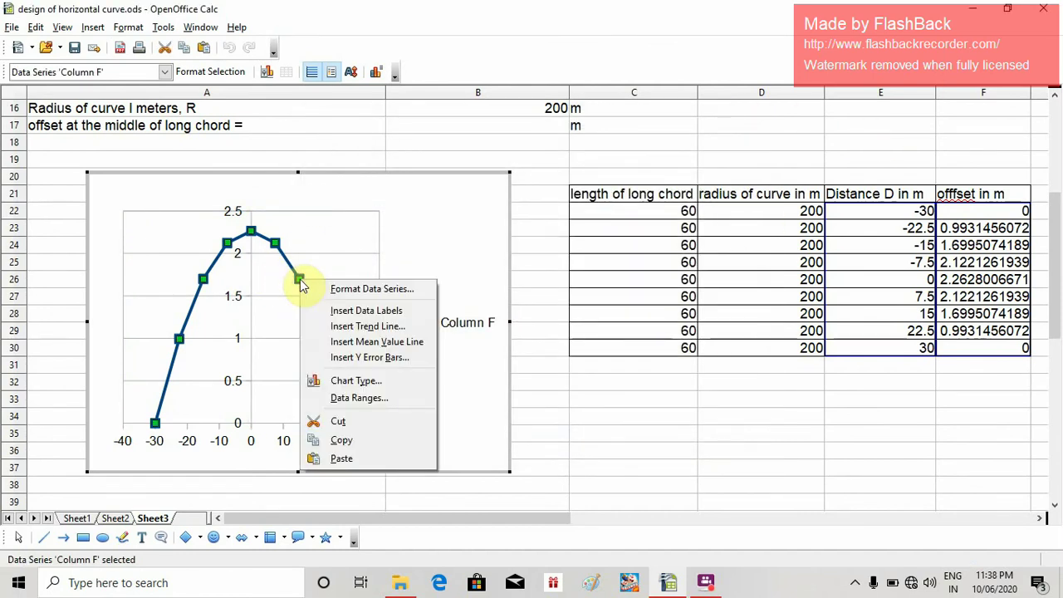
click(397, 313)
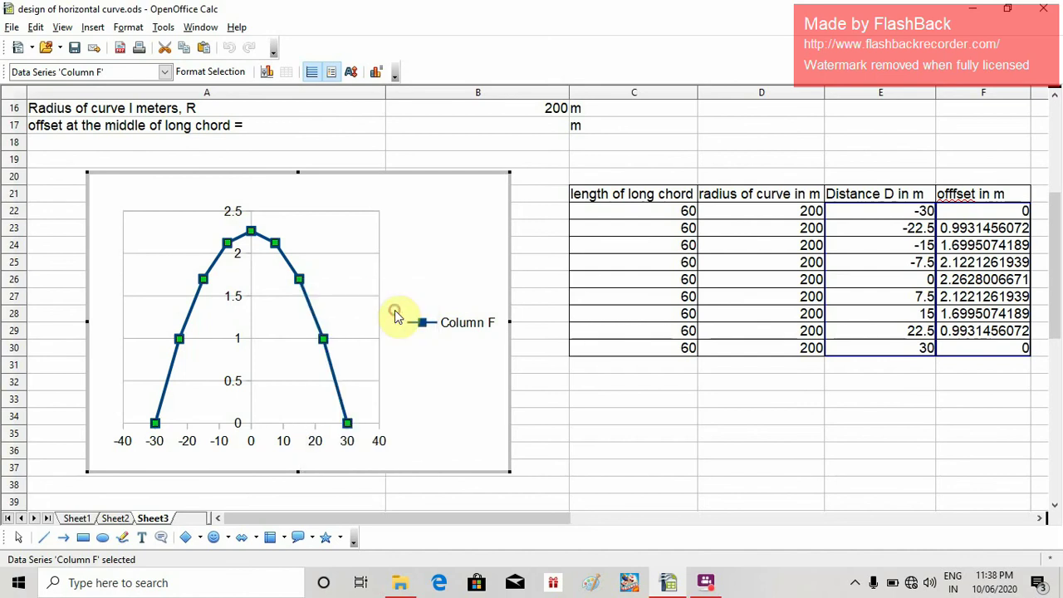
click(605, 413)
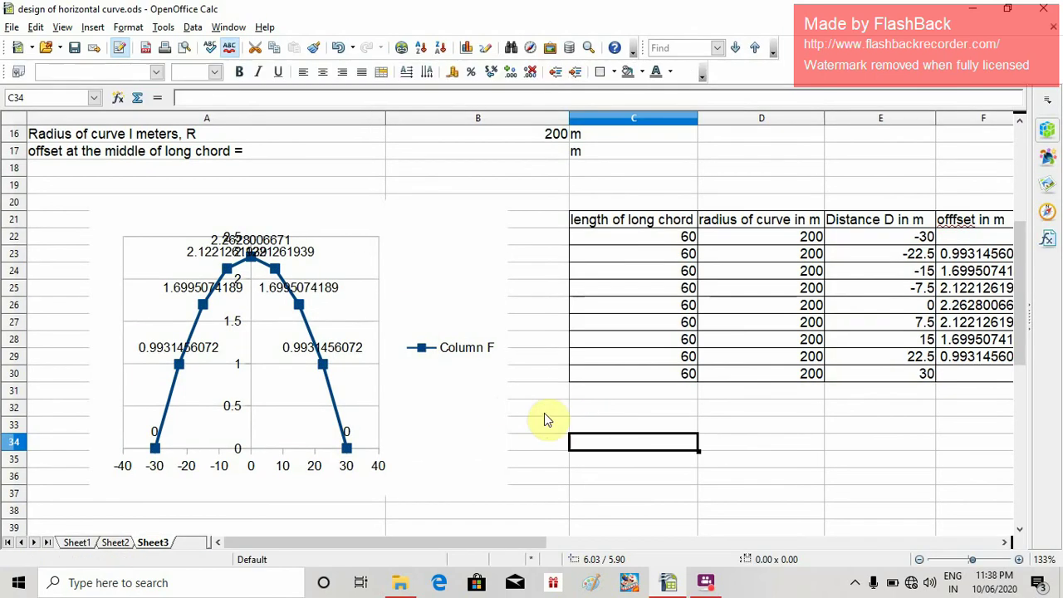
Step: Review the curve inputs, offset formulas, offset table and labelled chart together, with the sheet view at 100%
scroll(505, 411, up, 2)
scroll(544, 413, up, 3)
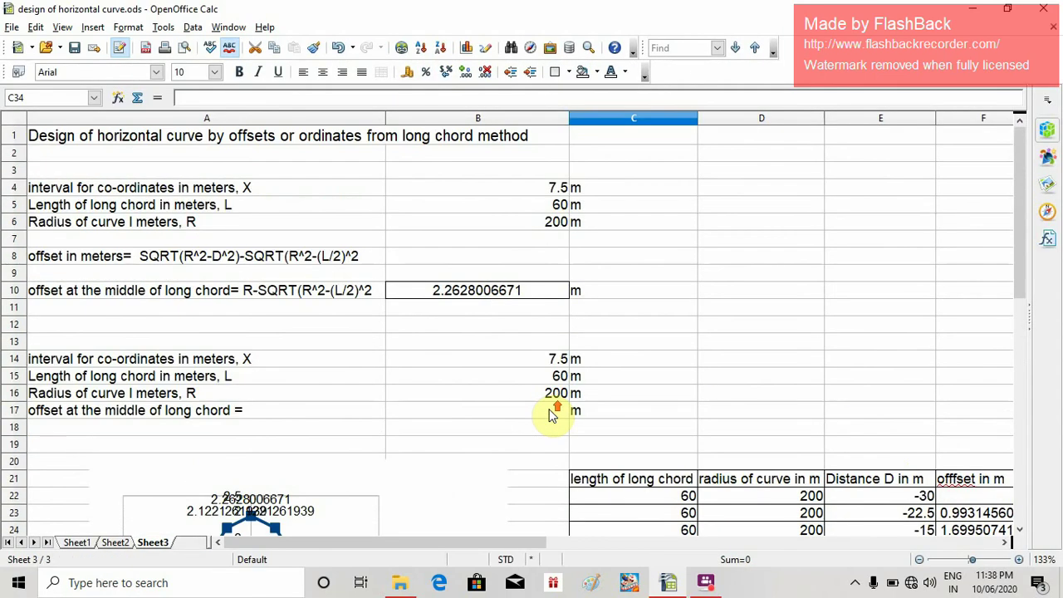
scroll(544, 407, down, 5)
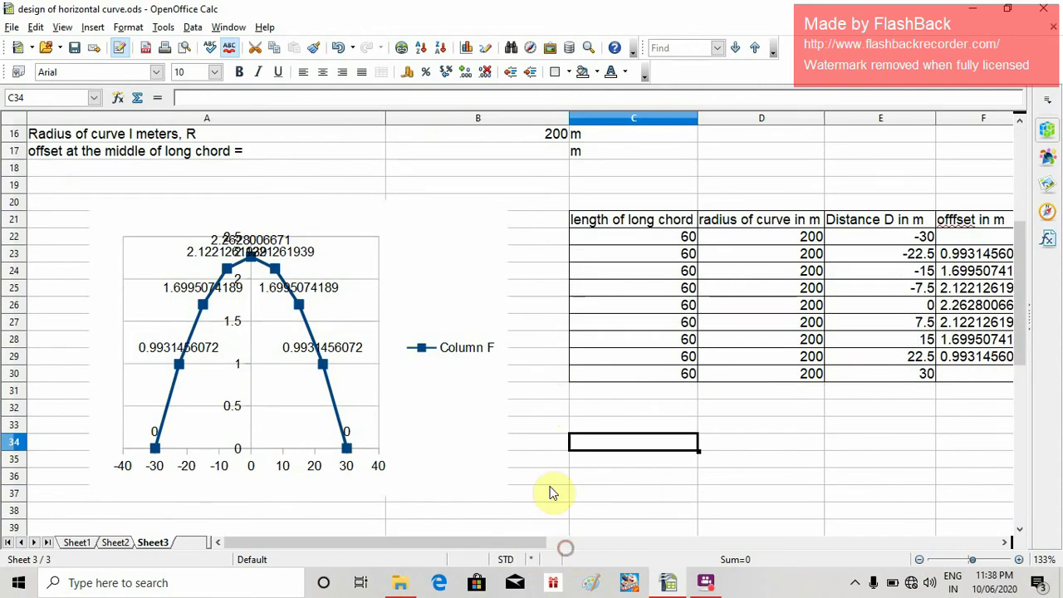
scroll(550, 486, up, 4)
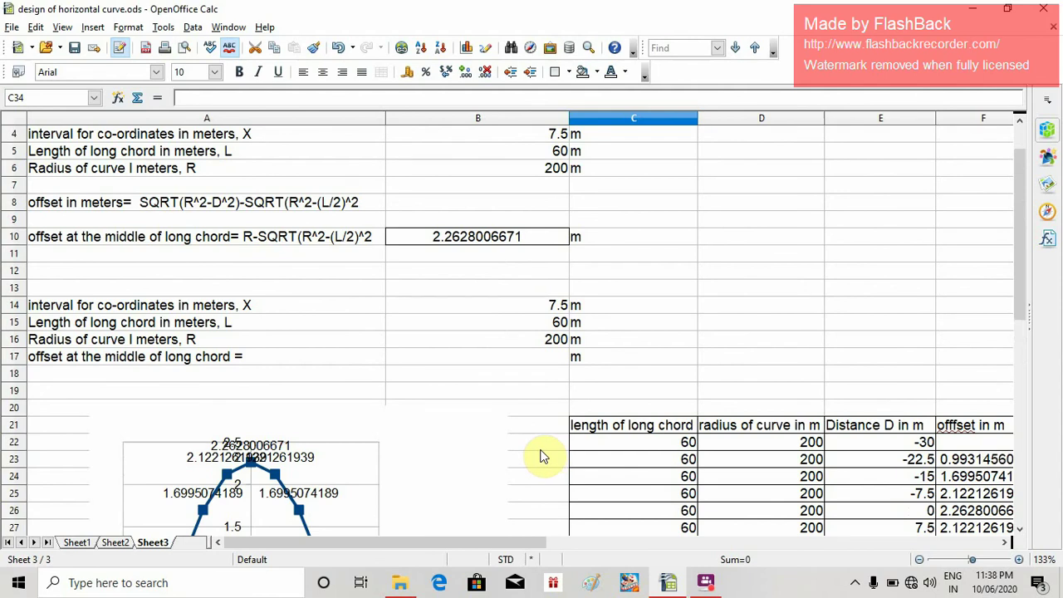
scroll(475, 439, down, 2)
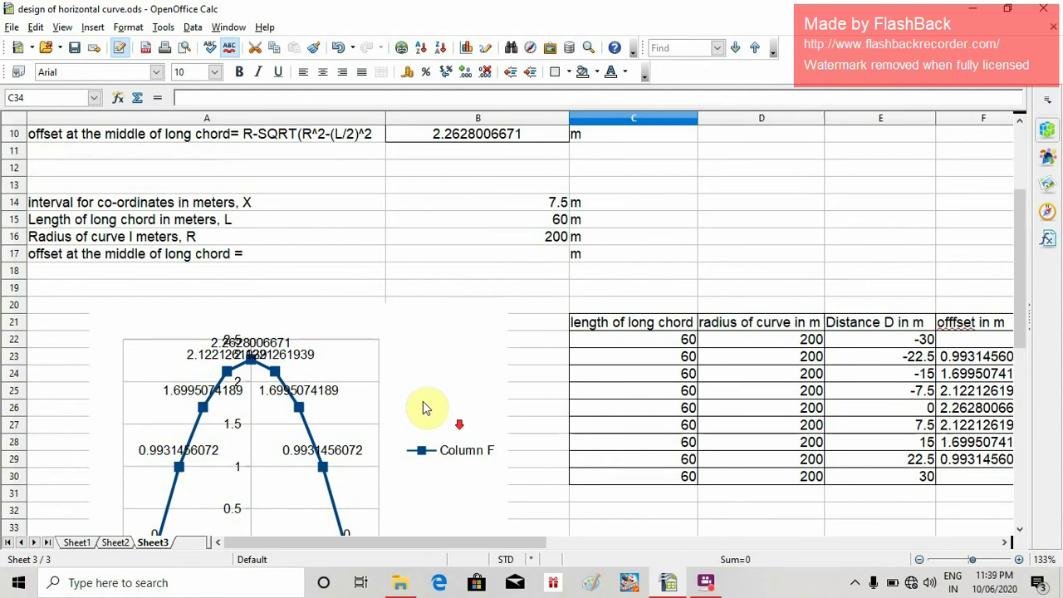
scroll(482, 457, up, 3)
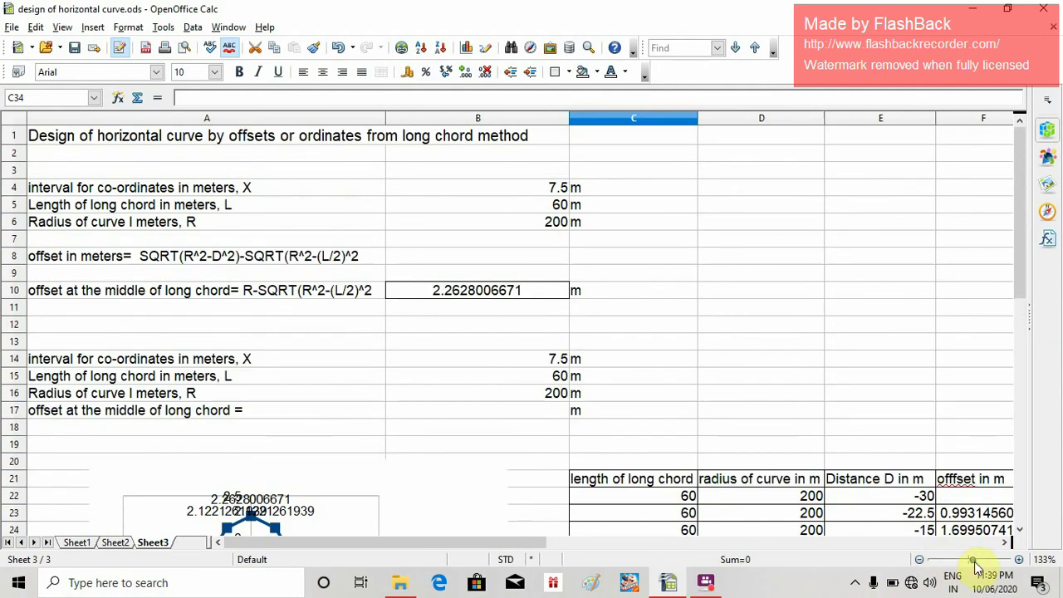
drag(976, 566, 972, 566)
scroll(660, 413, down, 1)
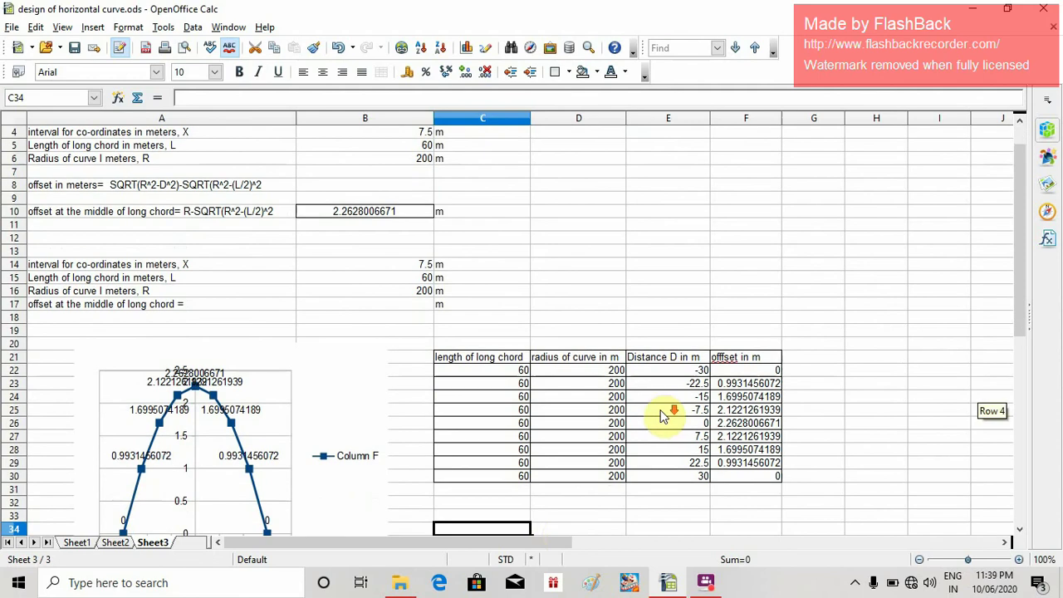